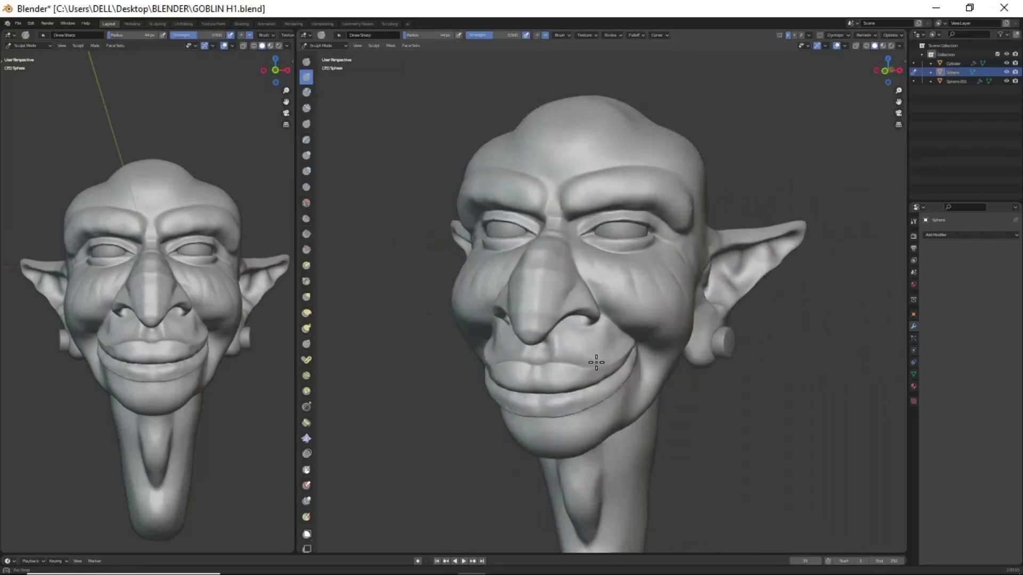
# Step: Orbit and zoom around the finished goblin head to show it from the front
pyautogui.moveTo(557, 364); pyautogui.dragTo(615, 357, button='middle')
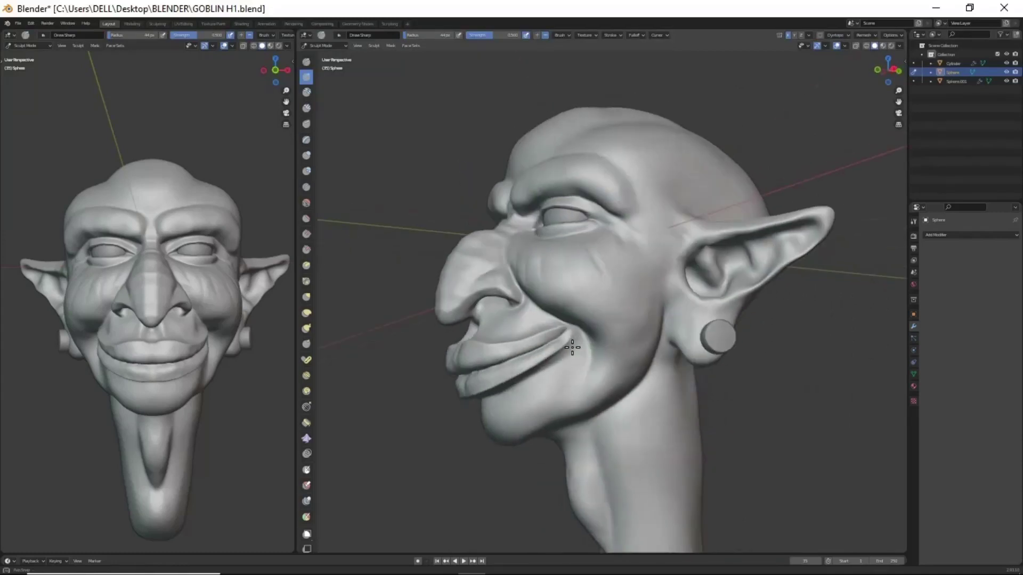
pyautogui.scroll(2, 623, 340)
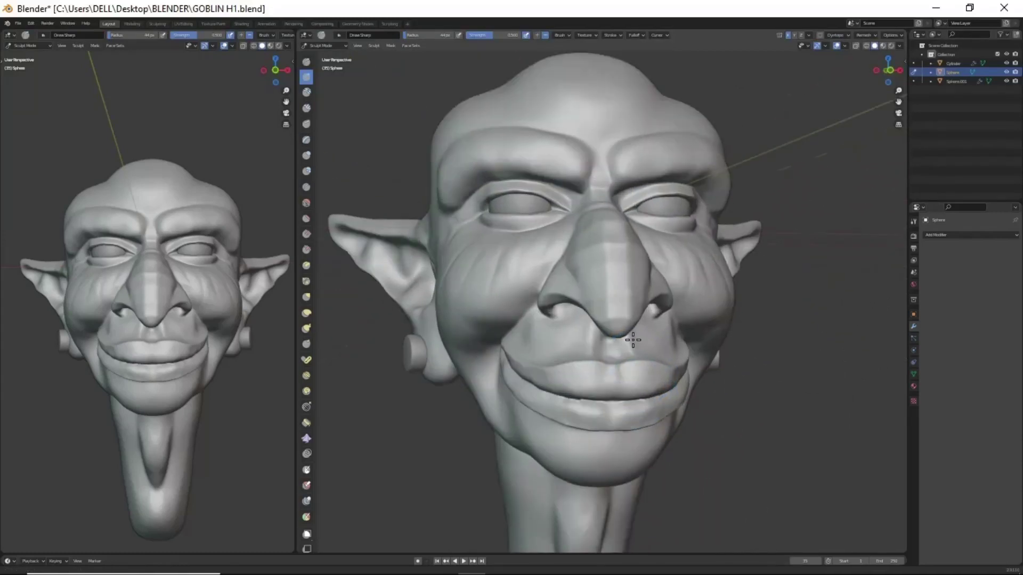
pyautogui.scroll(2, 616, 309)
pyautogui.scroll(2, 627, 340)
pyautogui.moveTo(627, 339)
pyautogui.mouseDown(button='middle')
pyautogui.moveTo(639, 392)
pyautogui.moveTo(650, 360)
pyautogui.moveTo(596, 367)
pyautogui.moveTo(591, 417)
pyautogui.moveTo(493, 418)
pyautogui.moveTo(699, 390)
pyautogui.moveTo(713, 417)
pyautogui.moveTo(637, 485)
pyautogui.moveTo(625, 454)
pyautogui.moveTo(795, 449)
pyautogui.moveTo(595, 441)
pyautogui.moveTo(688, 460)
pyautogui.moveTo(570, 422)
pyautogui.moveTo(646, 392)
pyautogui.moveTo(687, 429)
pyautogui.moveTo(628, 422)
pyautogui.moveTo(445, 462)
pyautogui.moveTo(269, 427)
pyautogui.moveTo(300, 384)
pyautogui.moveTo(383, 433)
pyautogui.moveTo(323, 471)
pyautogui.moveTo(307, 438)
pyautogui.moveTo(381, 434)
pyautogui.mouseUp(button='middle')
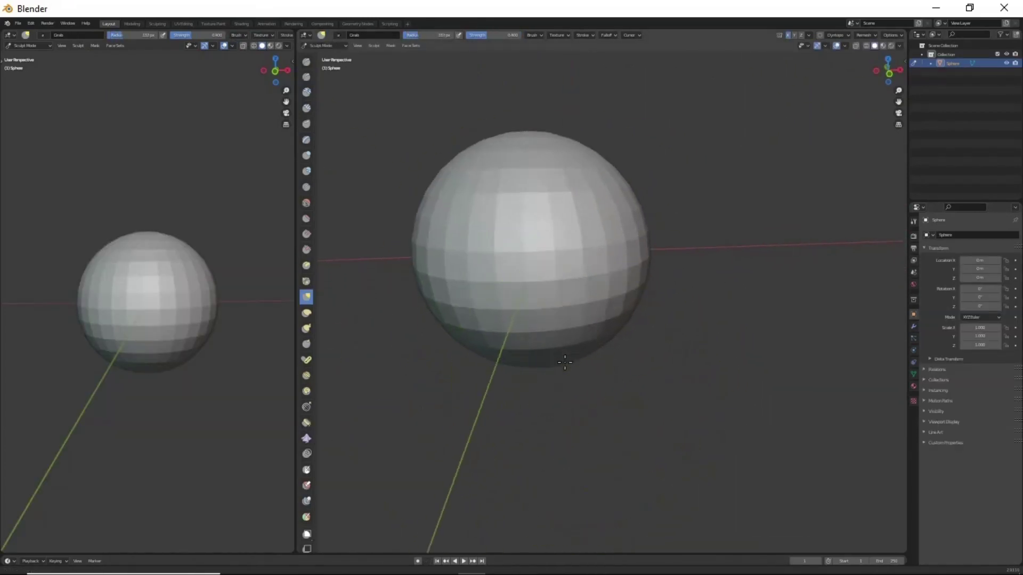
# Step: Grab-stretch the sphere into an egg-shaped head with a forward jaw and long neck
pyautogui.moveTo(564, 363)
pyautogui.mouseDown()
pyautogui.moveTo(582, 336)
pyautogui.moveTo(586, 354)
pyautogui.mouseUp()
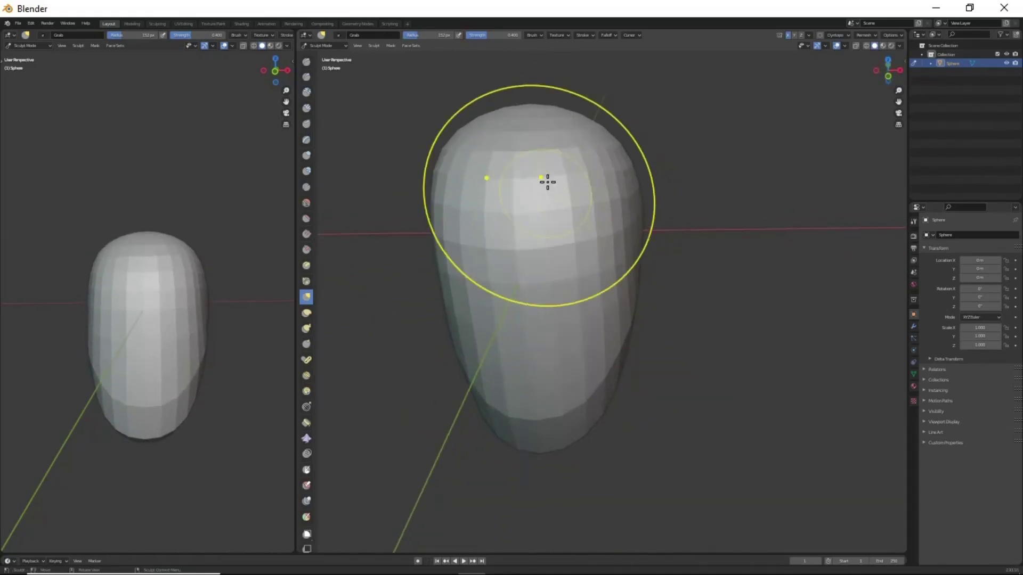
pyautogui.moveTo(547, 182)
pyautogui.mouseDown(button='middle')
pyautogui.moveTo(530, 374)
pyautogui.moveTo(586, 320)
pyautogui.moveTo(692, 353)
pyautogui.moveTo(650, 423)
pyautogui.moveTo(580, 418)
pyautogui.moveTo(640, 395)
pyautogui.moveTo(718, 459)
pyautogui.moveTo(615, 418)
pyautogui.mouseUp(button='middle')
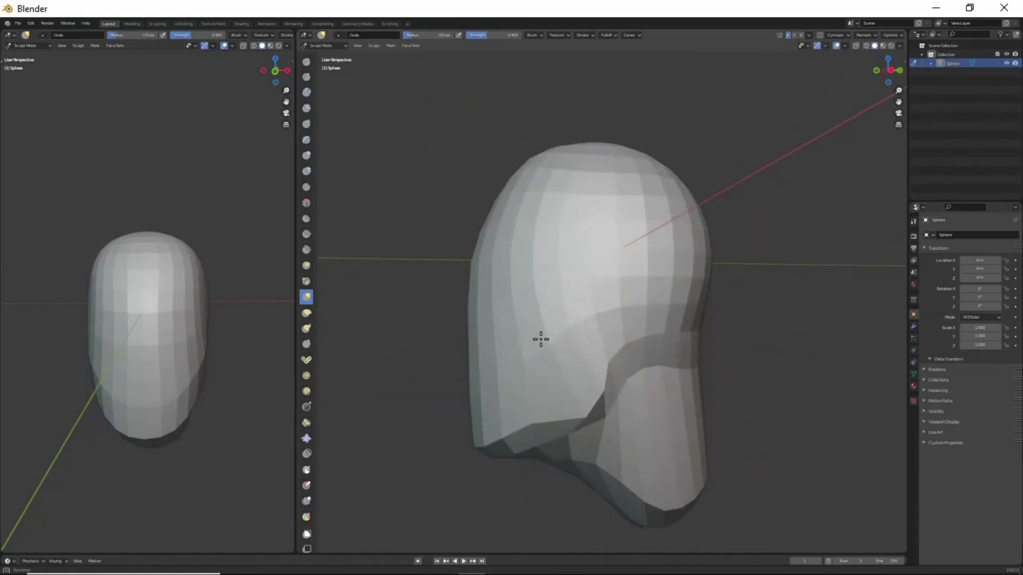
pyautogui.moveTo(540, 339)
pyautogui.mouseDown(button='middle')
pyautogui.moveTo(698, 342)
pyautogui.moveTo(632, 255)
pyautogui.moveTo(648, 320)
pyautogui.moveTo(729, 285)
pyautogui.mouseUp(button='middle')
pyautogui.moveTo(727, 232); pyautogui.dragTo(548, 376, button='middle')
pyautogui.moveTo(548, 377); pyautogui.dragTo(573, 413)
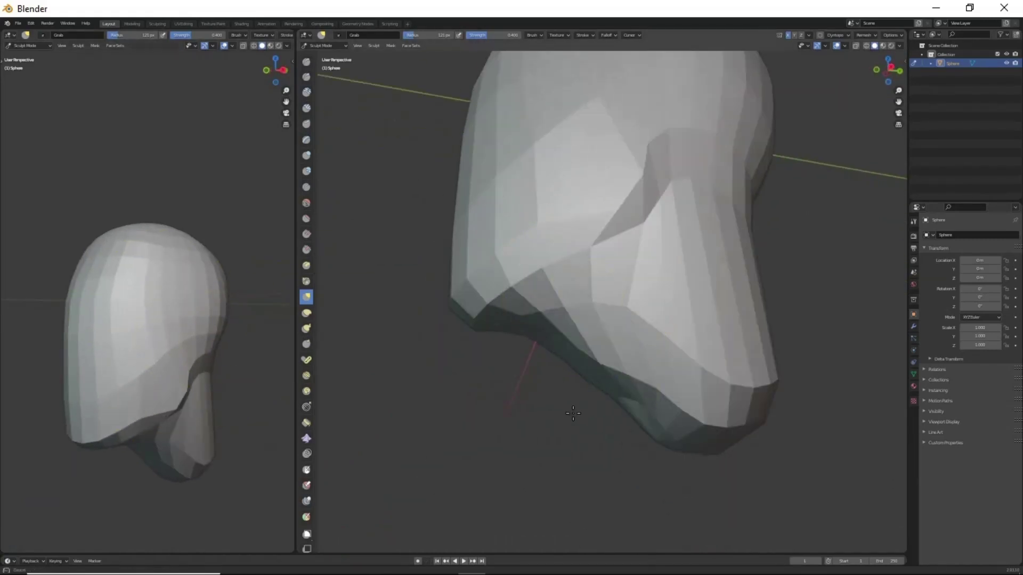
pyautogui.moveTo(588, 320); pyautogui.dragTo(616, 361, button='middle')
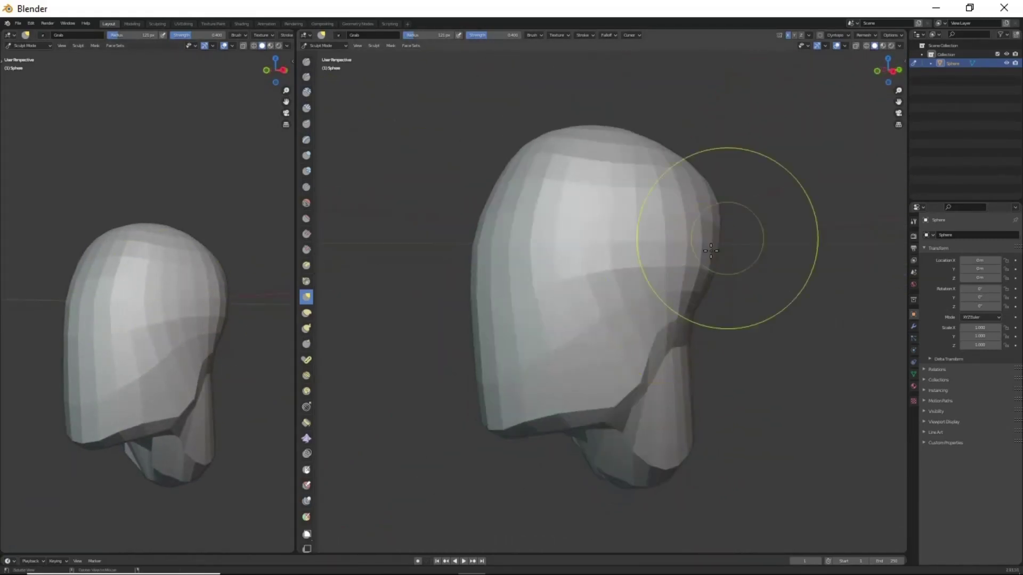
pyautogui.moveTo(710, 250); pyautogui.dragTo(589, 361, button='middle')
pyautogui.moveTo(589, 360)
pyautogui.mouseDown()
pyautogui.moveTo(589, 425)
pyautogui.moveTo(513, 486)
pyautogui.mouseUp()
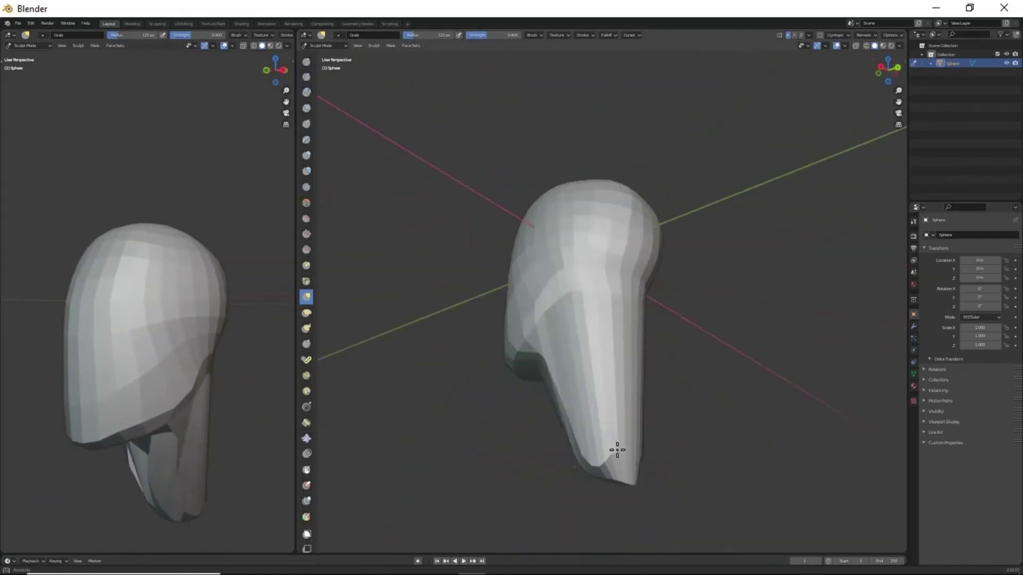
pyautogui.moveTo(504, 401); pyautogui.dragTo(582, 366, button='middle')
# Step: Remesh the head at voxel size 0.05 and smooth the jagged neck
pyautogui.hotkey('shift', 'r')
pyautogui.click(582, 366)
pyautogui.hotkey('ctrl', 'r')
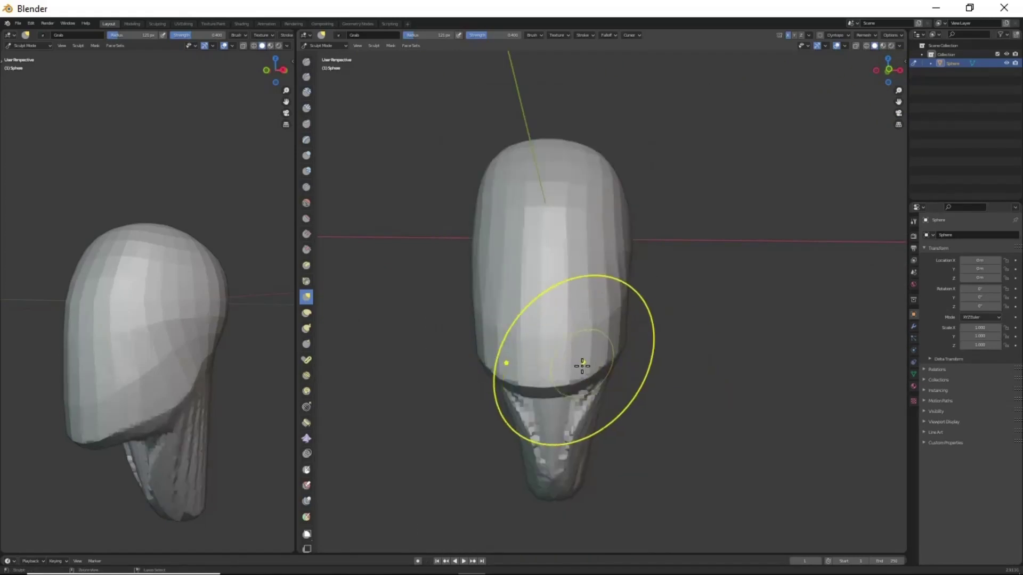
pyautogui.moveTo(576, 135); pyautogui.dragTo(559, 433, button='middle')
pyautogui.moveTo(585, 303); pyautogui.dragTo(650, 167, button='middle')
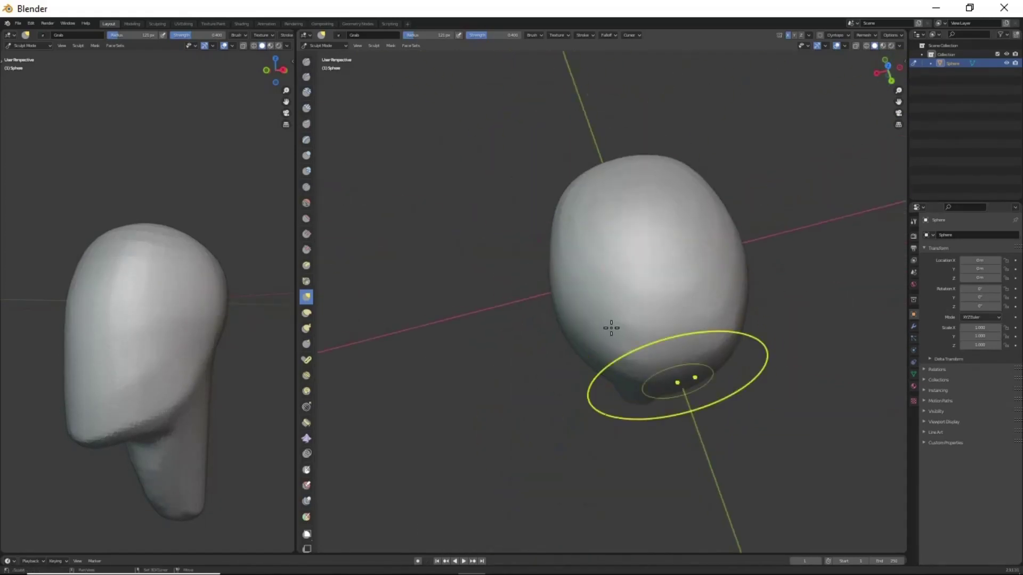
# Step: Build up the brow and face volume on the head
pyautogui.moveTo(651, 476)
pyautogui.mouseDown(button='middle')
pyautogui.moveTo(627, 302)
pyautogui.moveTo(605, 375)
pyautogui.mouseUp(button='middle')
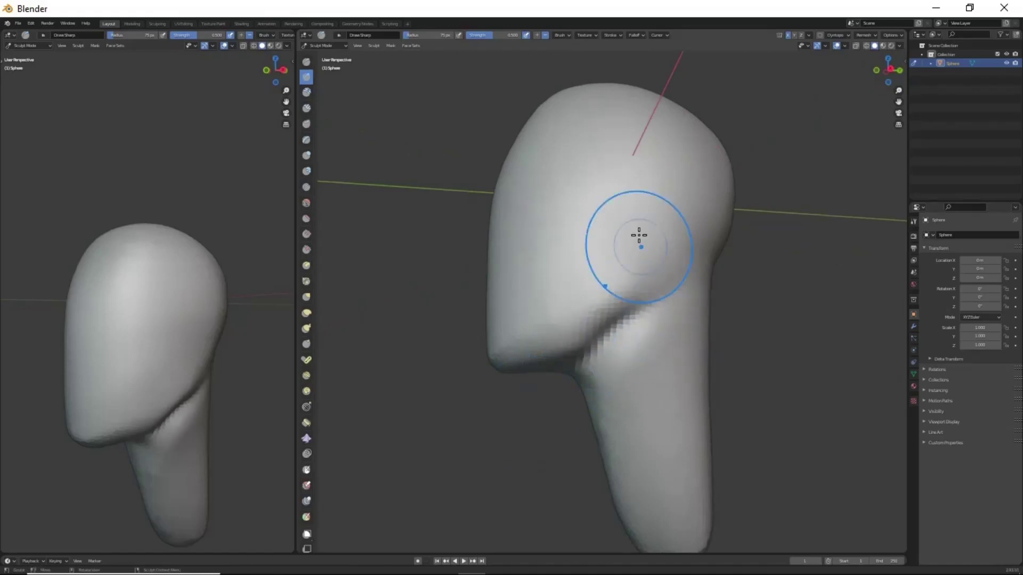
pyautogui.moveTo(613, 251); pyautogui.dragTo(610, 321, button='middle')
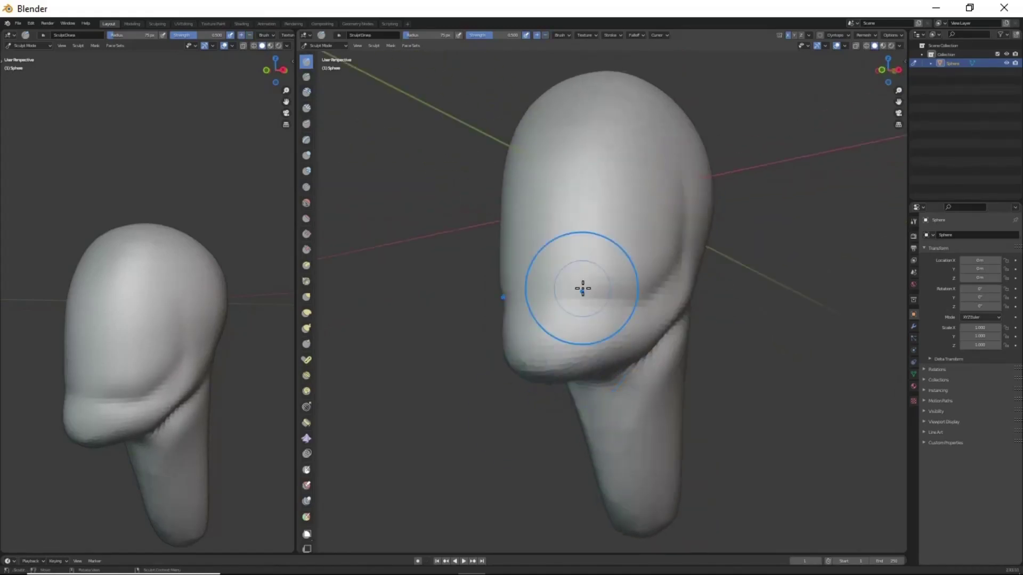
pyautogui.moveTo(546, 301); pyautogui.dragTo(683, 208, button='middle')
pyautogui.moveTo(683, 208); pyautogui.dragTo(603, 257)
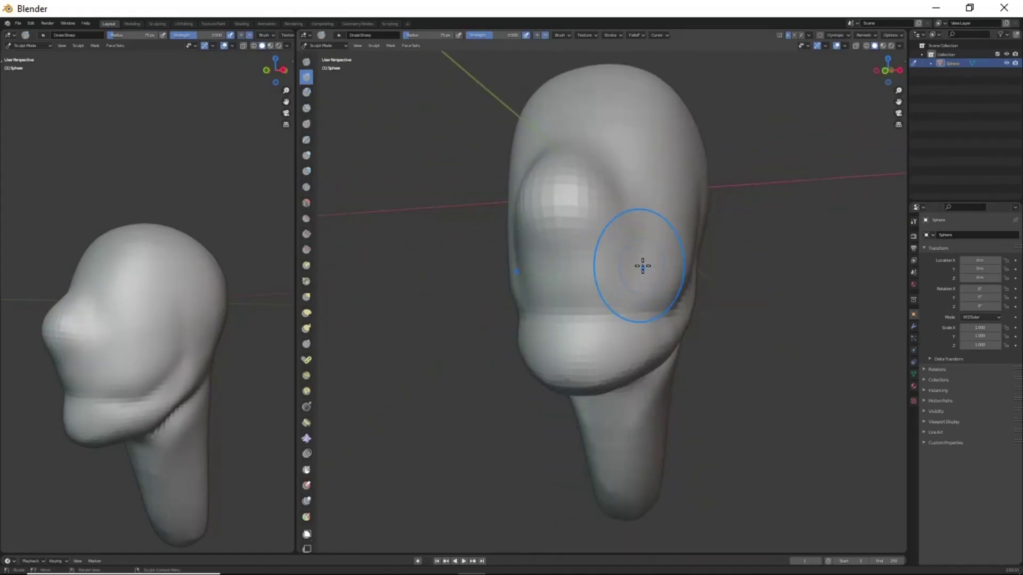
pyautogui.moveTo(642, 266)
pyautogui.mouseDown(button='middle')
pyautogui.moveTo(563, 299)
pyautogui.moveTo(615, 326)
pyautogui.moveTo(598, 347)
pyautogui.moveTo(552, 201)
pyautogui.moveTo(633, 291)
pyautogui.mouseUp(button='middle')
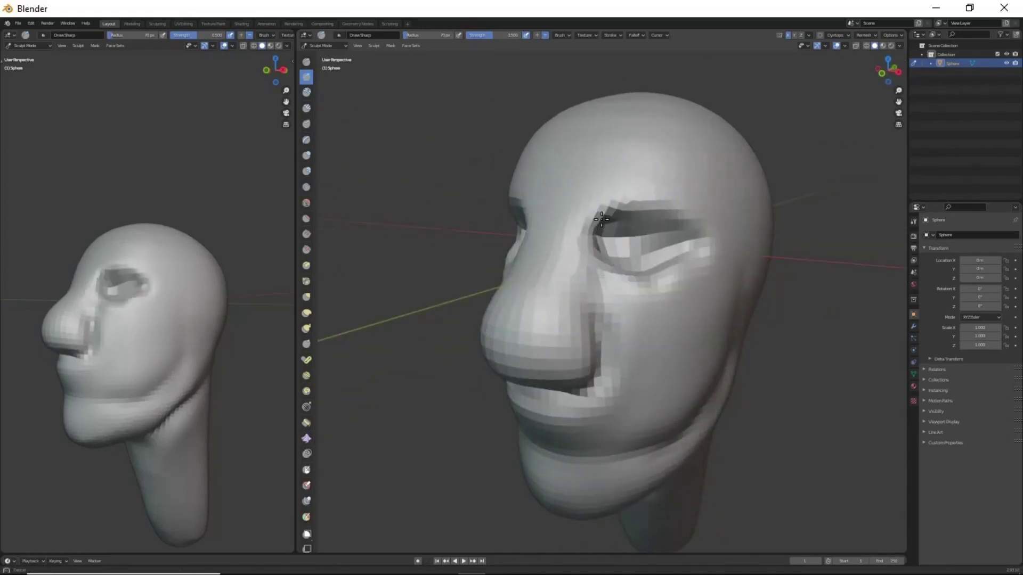
# Step: Grab-shape the eye area and pull the nose out into a large beak
pyautogui.press('g')
pyautogui.moveTo(643, 241)
pyautogui.mouseDown(button='middle')
pyautogui.moveTo(621, 322)
pyautogui.moveTo(593, 251)
pyautogui.mouseUp(button='middle')
pyautogui.moveTo(593, 251); pyautogui.dragTo(589, 251)
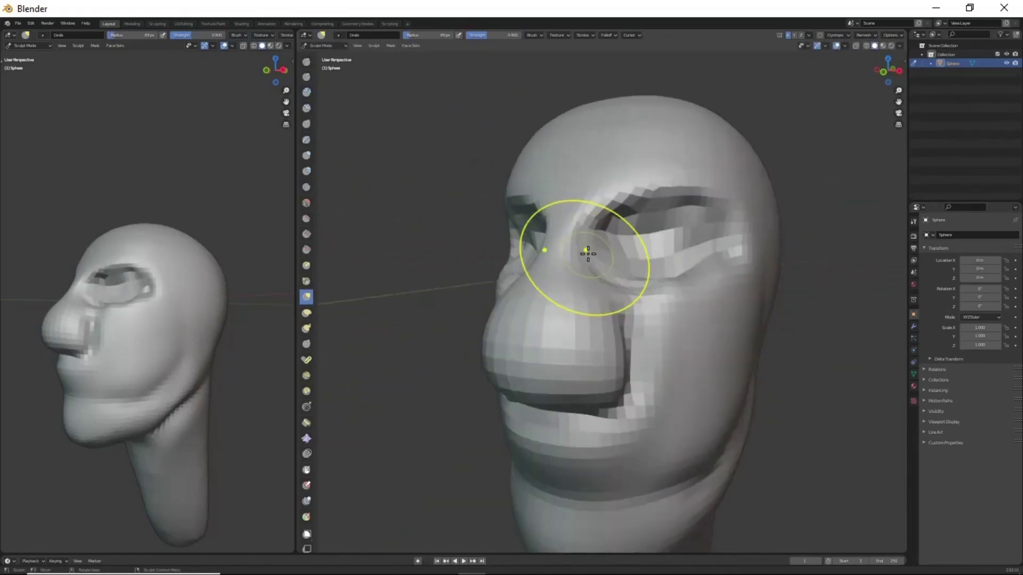
pyautogui.moveTo(589, 251)
pyautogui.mouseDown(button='middle')
pyautogui.moveTo(514, 234)
pyautogui.moveTo(662, 210)
pyautogui.moveTo(548, 297)
pyautogui.moveTo(579, 278)
pyautogui.mouseUp(button='middle')
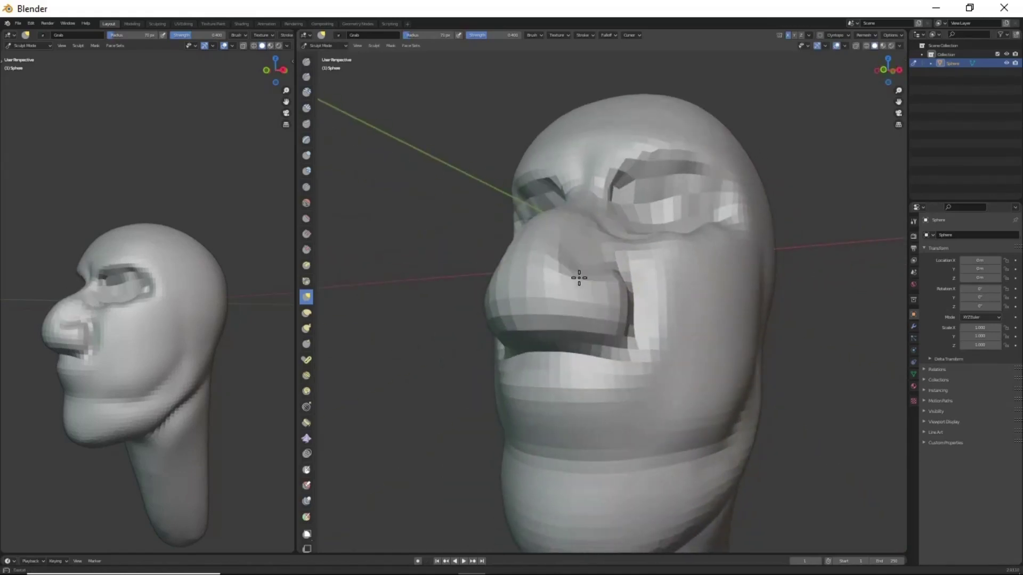
pyautogui.moveTo(621, 309)
pyautogui.mouseDown(button='middle')
pyautogui.moveTo(553, 315)
pyautogui.moveTo(623, 235)
pyautogui.moveTo(442, 304)
pyautogui.mouseUp(button='middle')
pyautogui.moveTo(442, 304); pyautogui.dragTo(426, 328)
pyautogui.moveTo(426, 328)
pyautogui.mouseDown(button='middle')
pyautogui.moveTo(533, 319)
pyautogui.moveTo(609, 403)
pyautogui.moveTo(532, 319)
pyautogui.moveTo(662, 346)
pyautogui.moveTo(609, 194)
pyautogui.mouseUp(button='middle')
pyautogui.press('x')
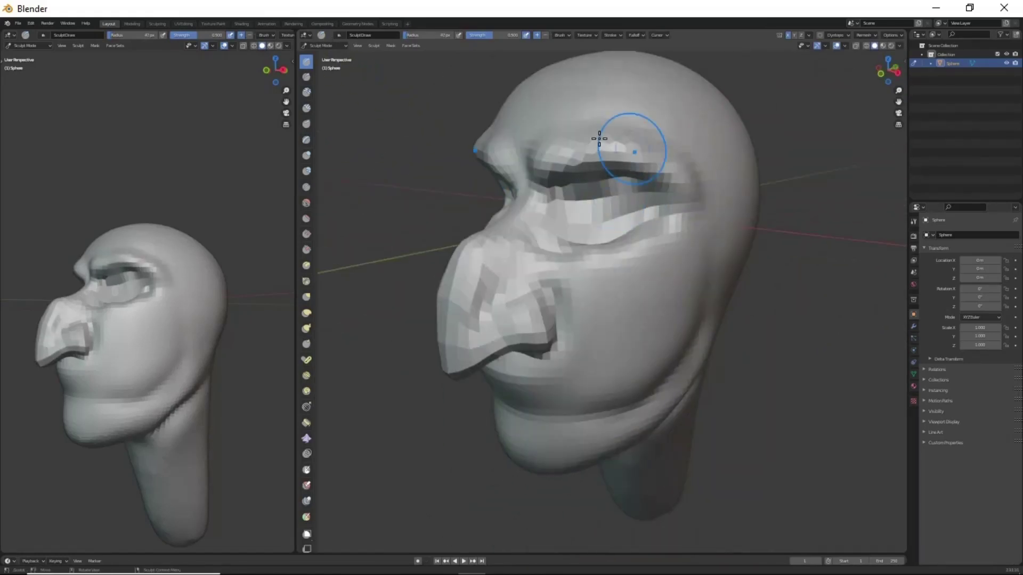
# Step: Carve a groove along the jaw and build up a bulge on the cheek
pyautogui.moveTo(599, 139)
pyautogui.mouseDown(button='middle')
pyautogui.moveTo(668, 268)
pyautogui.moveTo(625, 290)
pyautogui.moveTo(579, 256)
pyautogui.moveTo(552, 356)
pyautogui.moveTo(609, 272)
pyautogui.moveTo(514, 365)
pyautogui.mouseUp(button='middle')
pyautogui.hotkey('shift', 'space')
pyautogui.moveTo(514, 365); pyautogui.dragTo(687, 357)
pyautogui.moveTo(688, 356)
pyautogui.mouseDown(button='middle')
pyautogui.moveTo(579, 376)
pyautogui.moveTo(711, 350)
pyautogui.mouseUp(button='middle')
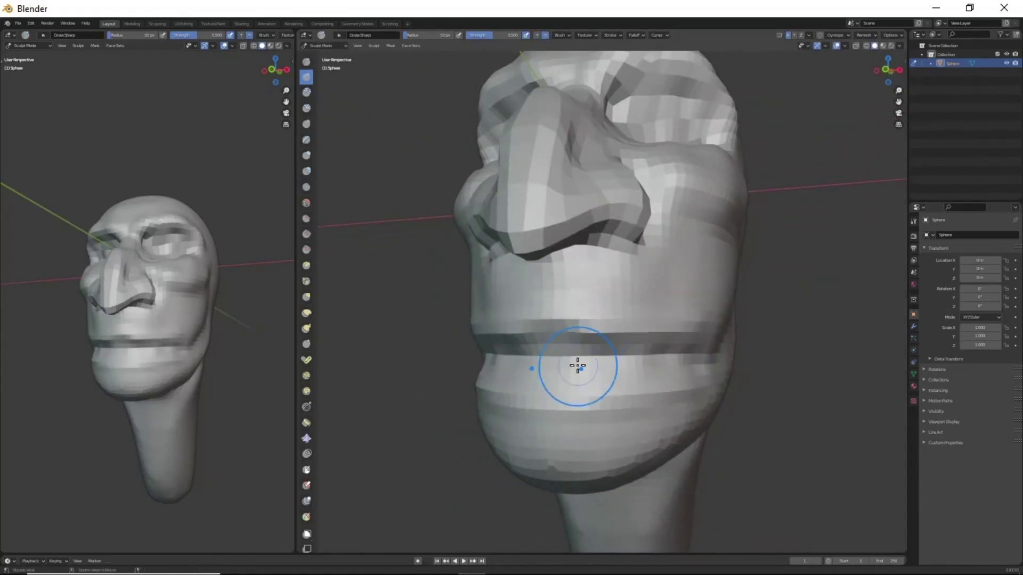
pyautogui.moveTo(577, 366); pyautogui.dragTo(566, 311, button='middle')
pyautogui.press('x')
pyautogui.moveTo(635, 295); pyautogui.dragTo(625, 385)
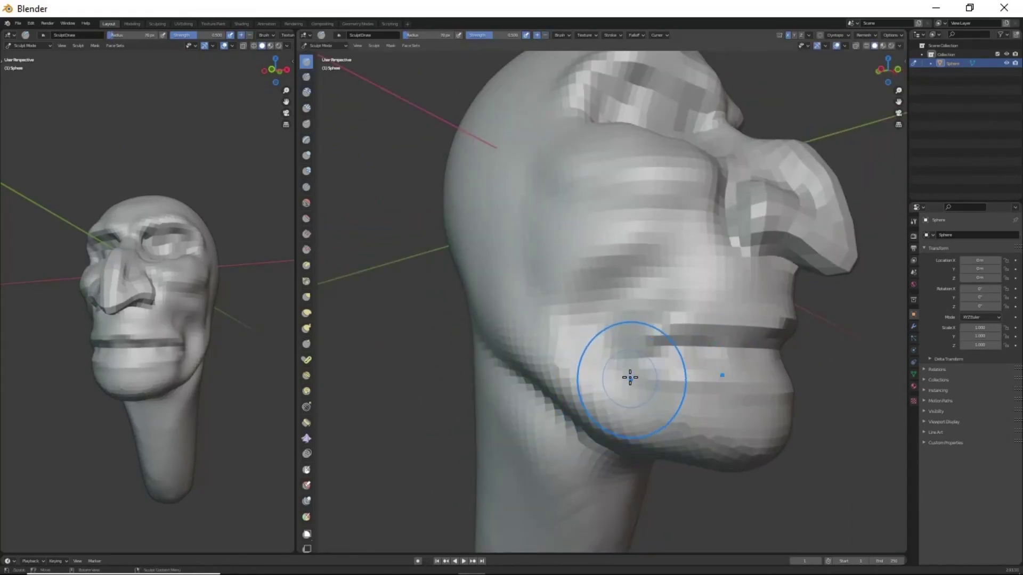
# Step: Turn the head and zoom in close to the mouth area
pyautogui.moveTo(629, 377)
pyautogui.mouseDown(button='middle')
pyautogui.moveTo(458, 338)
pyautogui.moveTo(575, 325)
pyautogui.moveTo(577, 302)
pyautogui.mouseUp(button='middle')
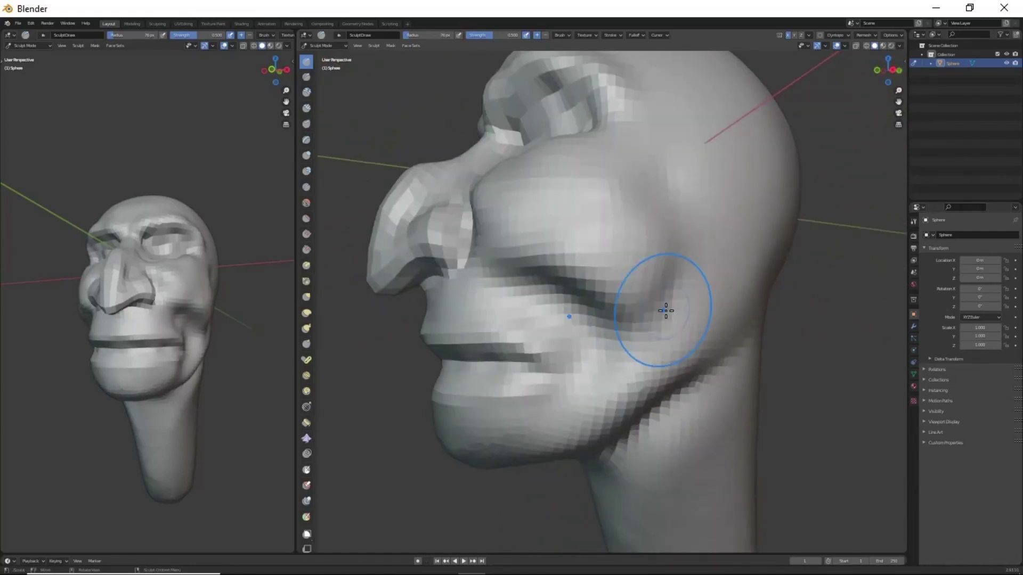
pyautogui.moveTo(666, 311); pyautogui.dragTo(519, 242, button='middle')
pyautogui.moveTo(592, 297)
pyautogui.mouseDown(button='middle')
pyautogui.moveTo(662, 377)
pyautogui.moveTo(578, 231)
pyautogui.mouseUp(button='middle')
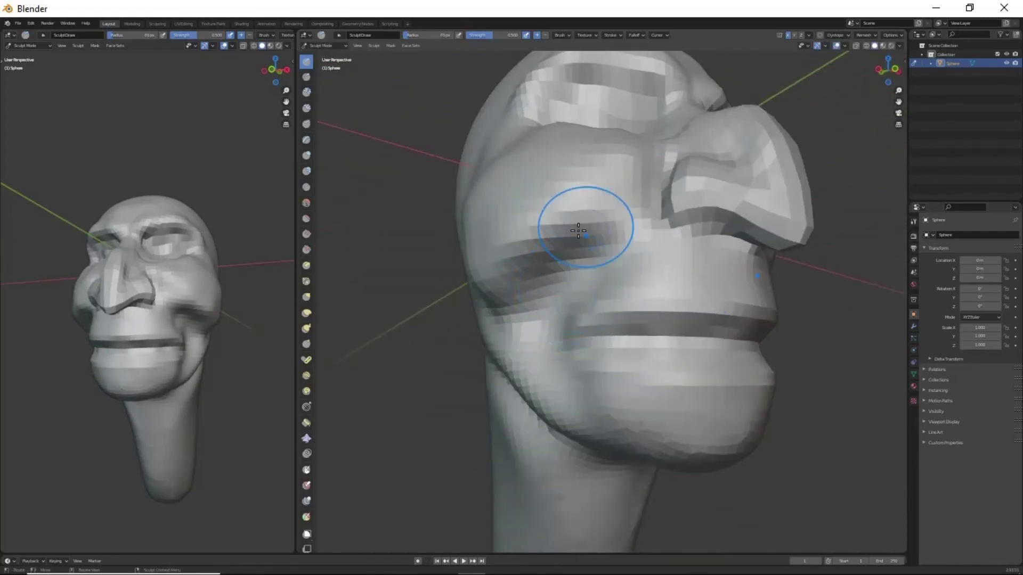
pyautogui.moveTo(526, 355)
pyautogui.mouseDown(button='middle')
pyautogui.moveTo(607, 224)
pyautogui.moveTo(463, 304)
pyautogui.moveTo(584, 342)
pyautogui.moveTo(570, 365)
pyautogui.mouseUp(button='middle')
pyautogui.scroll(2, 569, 339)
pyautogui.hotkey('shift', 'x')
pyautogui.scroll(2, 552, 326)
pyautogui.press('g')
pyautogui.scroll(2, 516, 302)
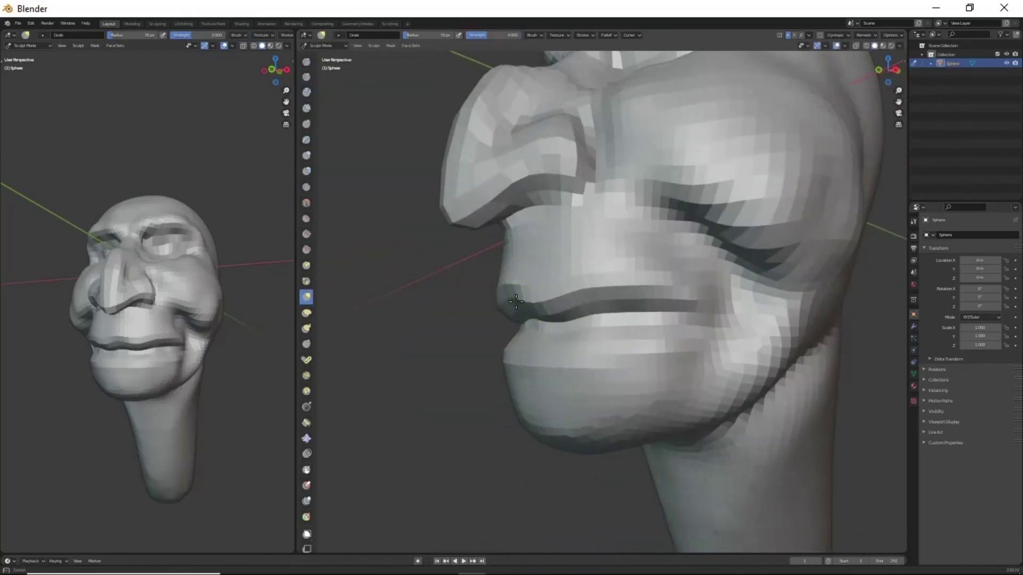
# Step: Build up and thicken the lower lip with the Draw brush
pyautogui.moveTo(646, 284)
pyautogui.mouseDown(button='middle')
pyautogui.moveTo(660, 326)
pyautogui.moveTo(682, 334)
pyautogui.moveTo(561, 329)
pyautogui.moveTo(609, 348)
pyautogui.moveTo(538, 326)
pyautogui.mouseUp(button='middle')
pyautogui.press('x')
pyautogui.moveTo(539, 327); pyautogui.dragTo(612, 319)
pyautogui.moveTo(613, 320)
pyautogui.mouseDown(button='middle')
pyautogui.moveTo(612, 341)
pyautogui.moveTo(660, 342)
pyautogui.mouseUp(button='middle')
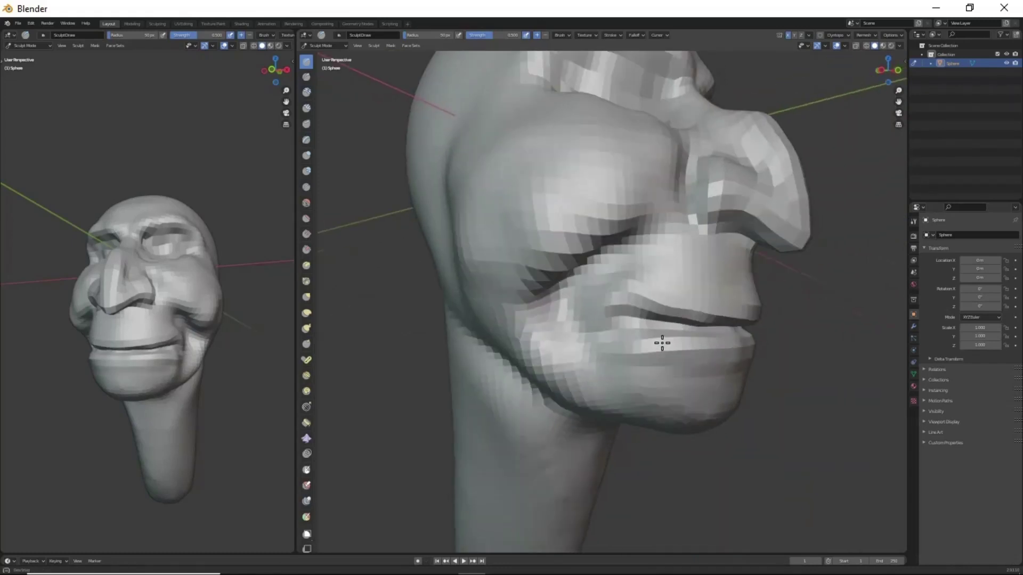
pyautogui.moveTo(660, 342); pyautogui.dragTo(655, 343)
pyautogui.moveTo(655, 342)
pyautogui.mouseDown(button='middle')
pyautogui.moveTo(576, 346)
pyautogui.moveTo(676, 414)
pyautogui.moveTo(616, 440)
pyautogui.moveTo(563, 303)
pyautogui.moveTo(634, 215)
pyautogui.moveTo(753, 296)
pyautogui.moveTo(576, 262)
pyautogui.mouseUp(button='middle')
# Step: Refine the creases around the mouth, alternating Grab, Draw Sharp and Draw brushes
pyautogui.press('g')
pyautogui.hotkey('shift', 'x')
pyautogui.press('g')
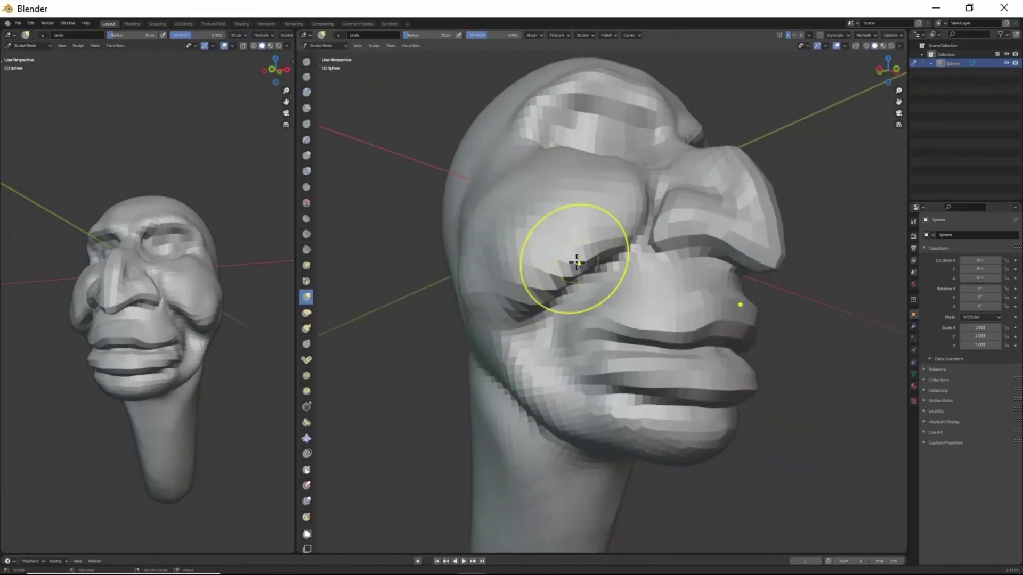
pyautogui.moveTo(563, 315)
pyautogui.mouseDown(button='middle')
pyautogui.moveTo(582, 273)
pyautogui.moveTo(605, 263)
pyautogui.moveTo(648, 320)
pyautogui.moveTo(533, 302)
pyautogui.moveTo(511, 362)
pyautogui.moveTo(527, 411)
pyautogui.moveTo(623, 426)
pyautogui.moveTo(699, 459)
pyautogui.moveTo(674, 333)
pyautogui.moveTo(623, 309)
pyautogui.moveTo(589, 313)
pyautogui.moveTo(629, 375)
pyautogui.moveTo(629, 299)
pyautogui.mouseUp(button='middle')
pyautogui.hotkey('shift', 'x')
pyautogui.press('x')
pyautogui.hotkey('shift', 'x')
pyautogui.scroll(3, 629, 376)
pyautogui.scroll(2, 629, 375)
# Step: Mask the spot on the side of the head where the ear goes
pyautogui.press('m')
pyautogui.scroll(-3, 629, 298)
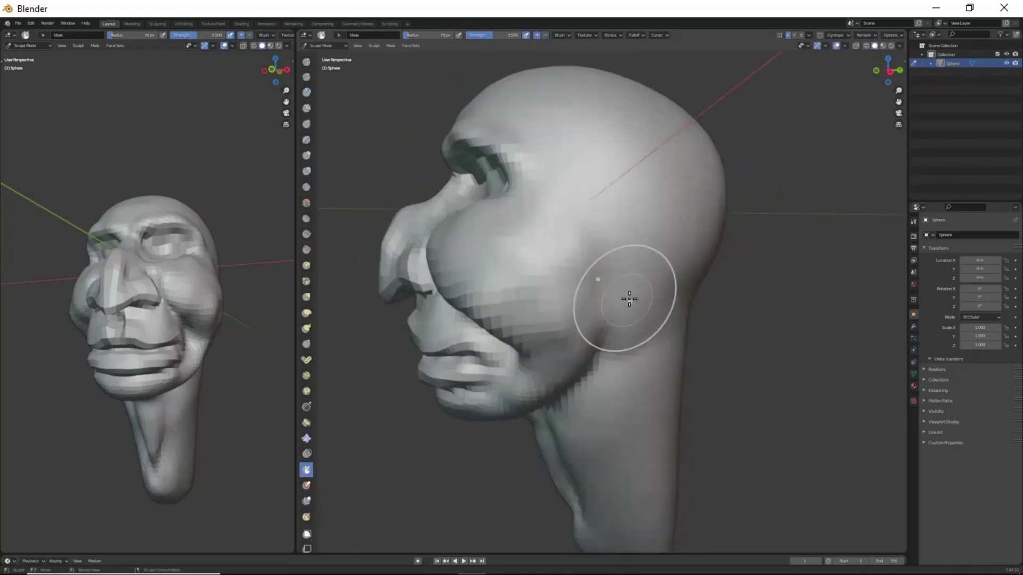
pyautogui.moveTo(645, 243); pyautogui.dragTo(651, 217)
pyautogui.moveTo(651, 217)
pyautogui.mouseDown(button='middle')
pyautogui.moveTo(644, 286)
pyautogui.moveTo(837, 219)
pyautogui.moveTo(687, 239)
pyautogui.mouseUp(button='middle')
# Step: Invert the mask, grab-pull a pointed ear out, then clear the mask
pyautogui.press('a')
pyautogui.click(589, 297)
pyautogui.press('g')
pyautogui.moveTo(687, 240); pyautogui.dragTo(662, 263)
pyautogui.moveTo(663, 263)
pyautogui.mouseDown(button='middle')
pyautogui.moveTo(757, 376)
pyautogui.moveTo(444, 240)
pyautogui.mouseUp(button='middle')
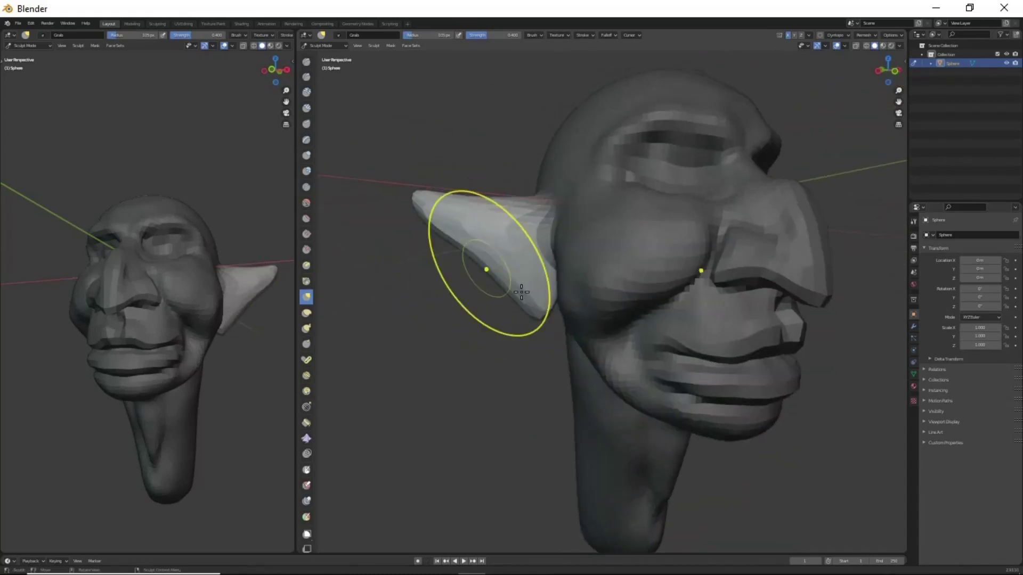
pyautogui.hotkey('alt', 'm')
pyautogui.moveTo(486, 267); pyautogui.dragTo(662, 320, button='middle')
pyautogui.moveTo(354, 331); pyautogui.dragTo(586, 266, button='middle')
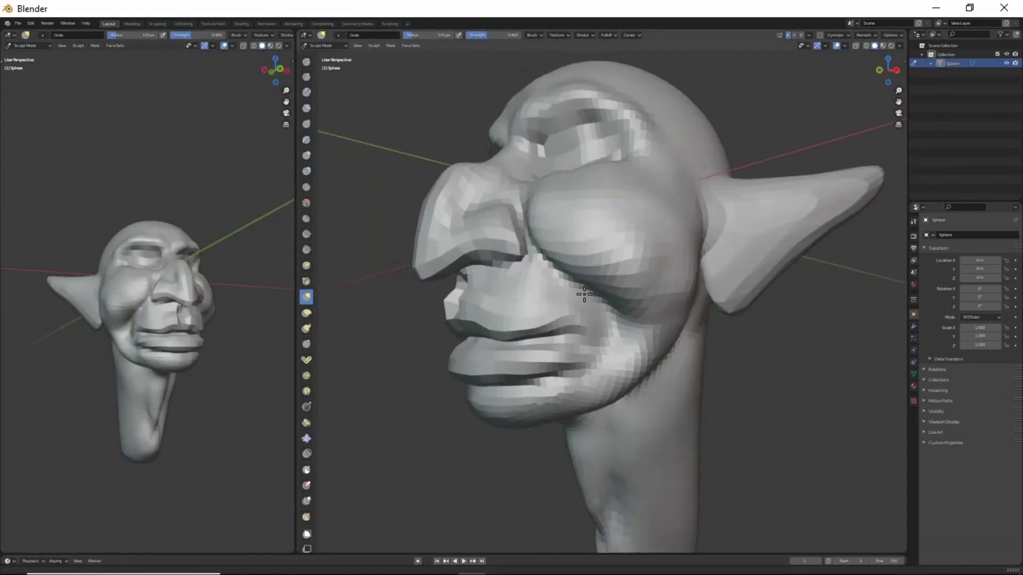
# Step: Set the viewport focal length to 200 in the N panel
pyautogui.press('n')
pyautogui.press('Return')
pyautogui.press('n')
pyautogui.press('n')
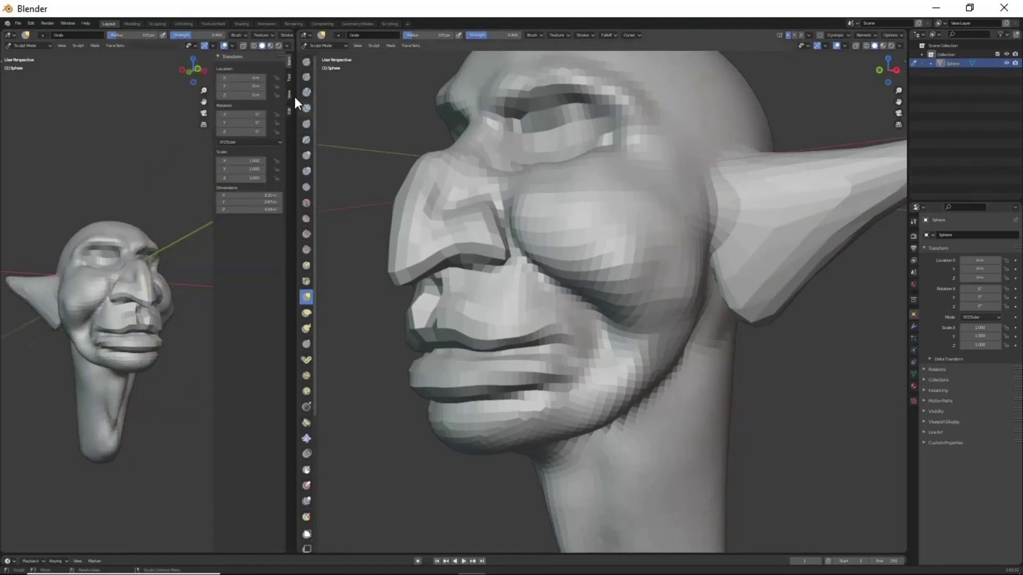
pyautogui.doubleClick(272, 68)
pyautogui.write('200')
pyautogui.press('Return')
pyautogui.press('n')
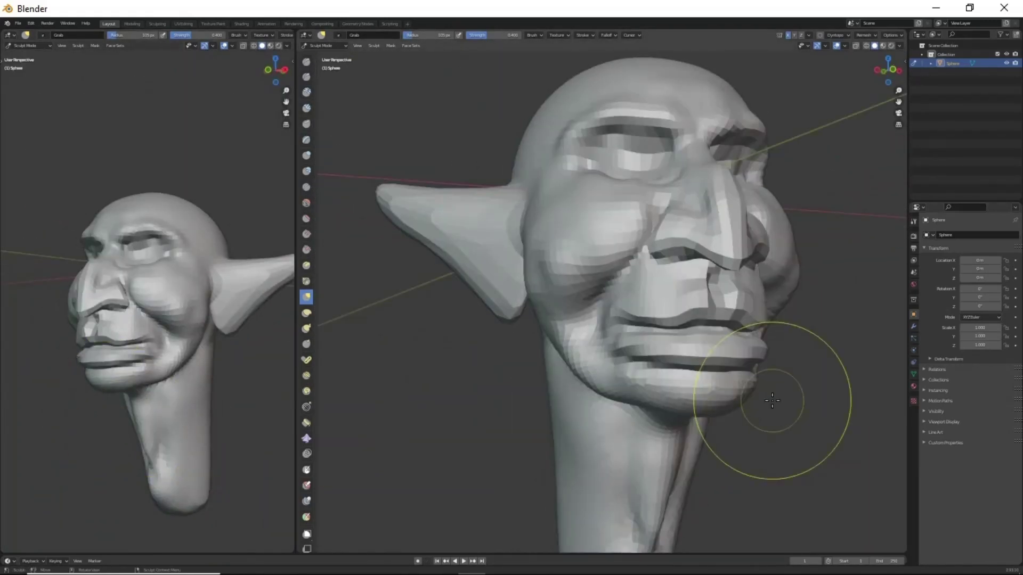
pyautogui.moveTo(681, 337)
pyautogui.mouseDown(button='middle')
pyautogui.moveTo(598, 388)
pyautogui.moveTo(593, 262)
pyautogui.moveTo(561, 290)
pyautogui.moveTo(716, 206)
pyautogui.moveTo(708, 183)
pyautogui.moveTo(753, 256)
pyautogui.moveTo(648, 162)
pyautogui.moveTo(581, 207)
pyautogui.mouseUp(button='middle')
# Step: Inspect the head from several angles and preview the remesh voxel size
pyautogui.press('x')
pyautogui.moveTo(620, 178); pyautogui.dragTo(589, 261, button='middle')
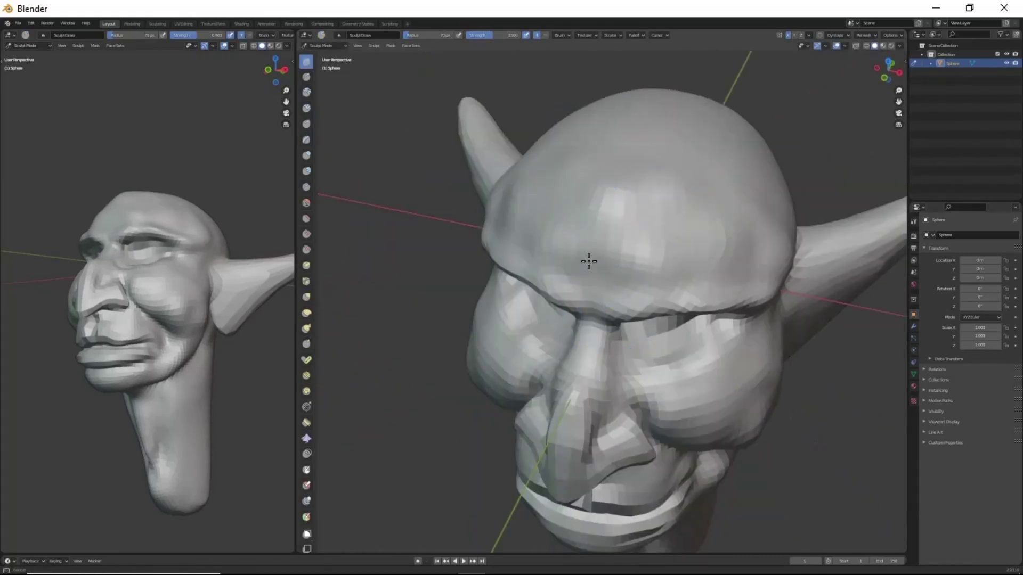
pyautogui.moveTo(637, 338); pyautogui.dragTo(665, 248, button='middle')
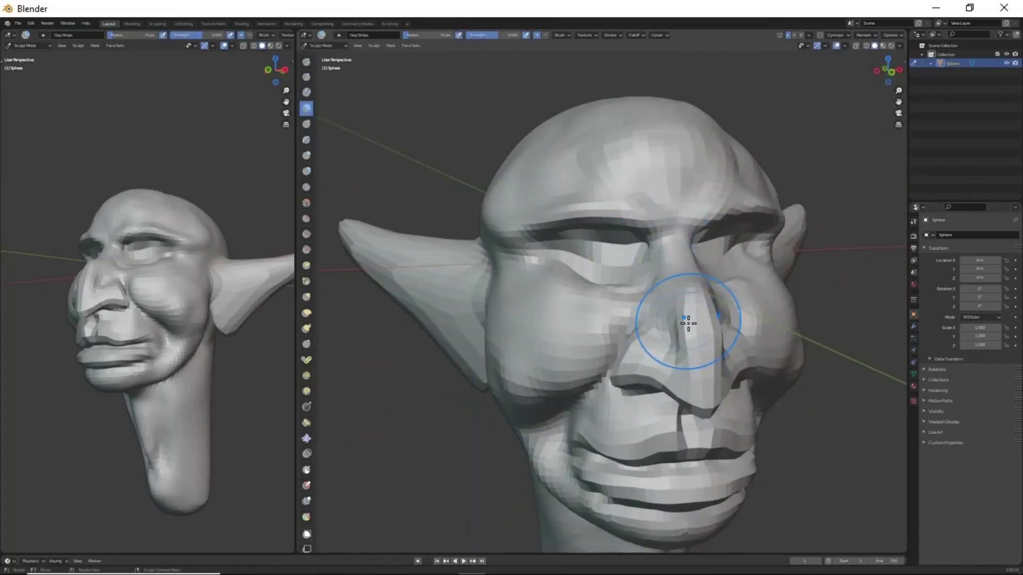
pyautogui.moveTo(688, 323); pyautogui.dragTo(718, 259, button='middle')
pyautogui.scroll(-3, 691, 190)
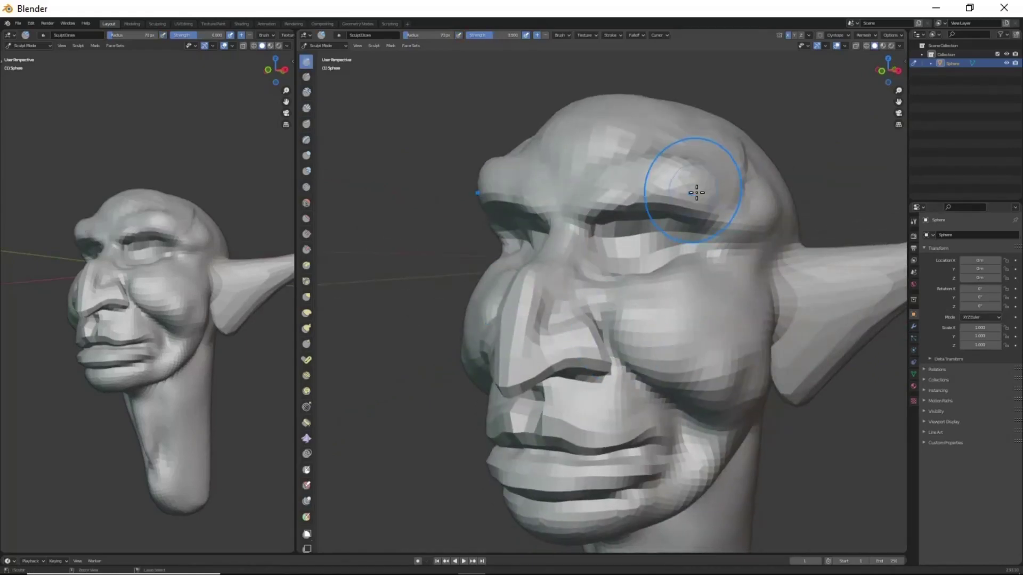
pyautogui.scroll(-2, 646, 228)
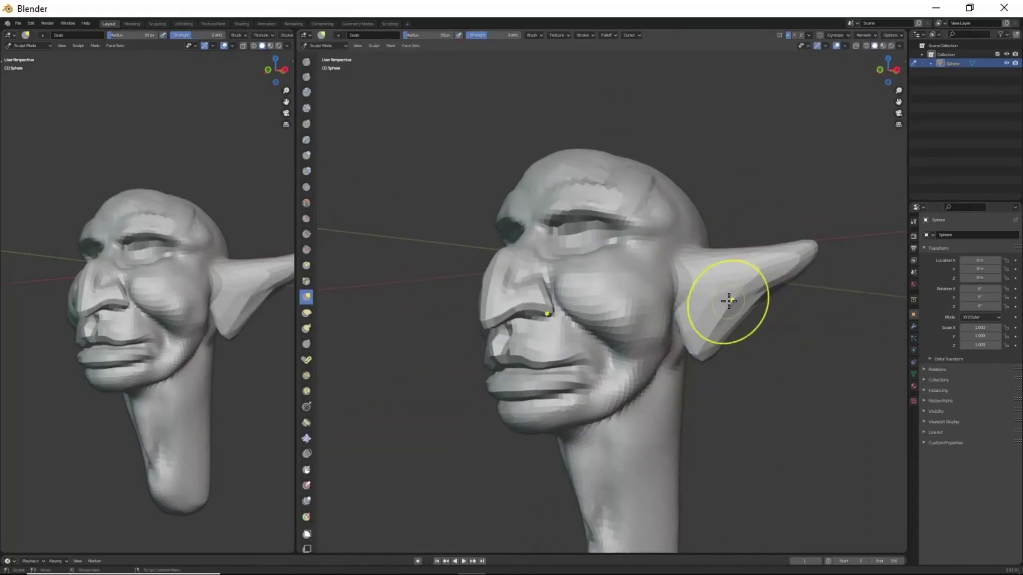
pyautogui.moveTo(729, 301); pyautogui.dragTo(769, 335, button='middle')
pyautogui.press('r')
pyautogui.click(793, 418)
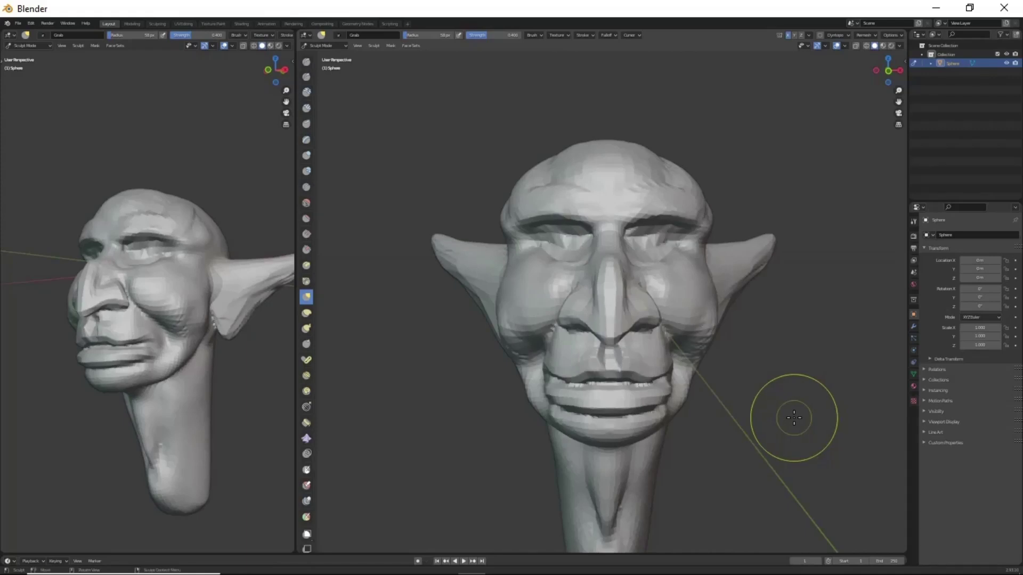
# Step: Smooth and grab-reshape the ear bases, then carve nostril creases under the nose
pyautogui.moveTo(669, 351)
pyautogui.mouseDown(button='middle')
pyautogui.moveTo(589, 319)
pyautogui.moveTo(735, 235)
pyautogui.moveTo(602, 444)
pyautogui.moveTo(552, 415)
pyautogui.moveTo(659, 206)
pyautogui.moveTo(767, 260)
pyautogui.moveTo(555, 285)
pyautogui.mouseUp(button='middle')
pyautogui.hotkey('shift', 's')
pyautogui.press('g')
pyautogui.moveTo(721, 206)
pyautogui.mouseDown(button='middle')
pyautogui.moveTo(776, 201)
pyautogui.moveTo(612, 234)
pyautogui.mouseUp(button='middle')
pyautogui.press('x')
pyautogui.moveTo(708, 157)
pyautogui.mouseDown(button='middle')
pyautogui.moveTo(608, 224)
pyautogui.moveTo(628, 263)
pyautogui.moveTo(529, 269)
pyautogui.moveTo(660, 278)
pyautogui.moveTo(686, 347)
pyautogui.moveTo(660, 298)
pyautogui.moveTo(628, 325)
pyautogui.moveTo(613, 306)
pyautogui.mouseUp(button='middle')
# Step: Wrinkle the brow with Clay Strips and pull the mouth into a grin with a deep lip line
pyautogui.press('c')
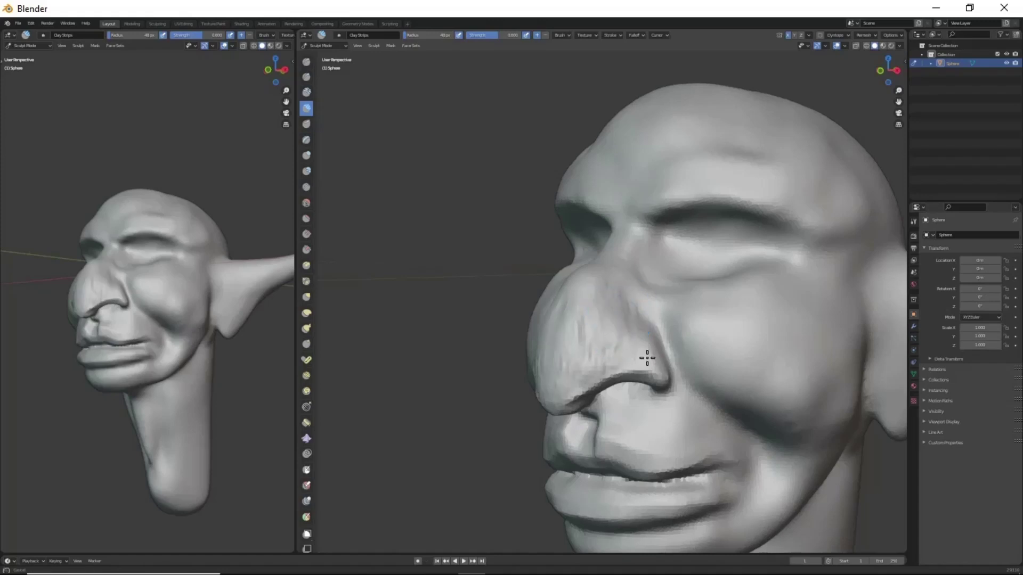
pyautogui.moveTo(646, 358)
pyautogui.mouseDown(button='middle')
pyautogui.moveTo(577, 392)
pyautogui.moveTo(707, 220)
pyautogui.mouseUp(button='middle')
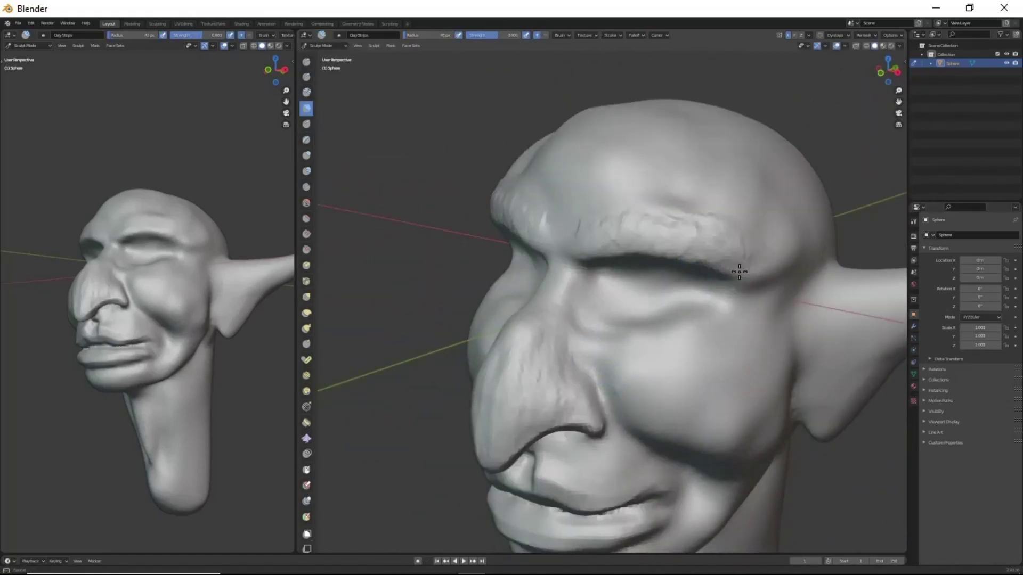
pyautogui.moveTo(591, 217)
pyautogui.mouseDown(button='middle')
pyautogui.moveTo(585, 286)
pyautogui.moveTo(609, 395)
pyautogui.moveTo(580, 372)
pyautogui.moveTo(668, 399)
pyautogui.moveTo(550, 303)
pyautogui.moveTo(722, 285)
pyautogui.moveTo(701, 370)
pyautogui.mouseUp(button='middle')
pyautogui.press('g')
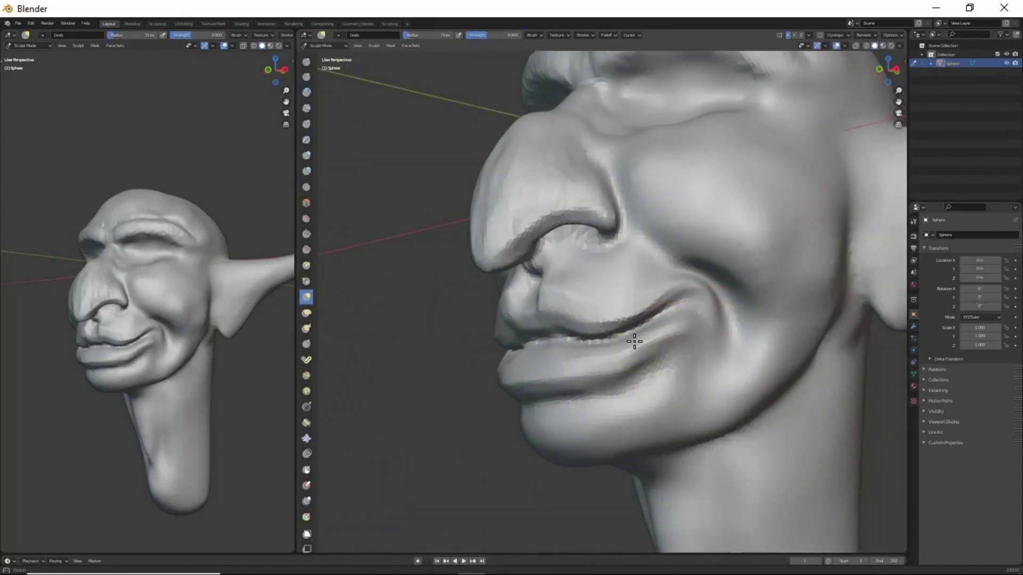
pyautogui.moveTo(634, 340); pyautogui.dragTo(685, 383)
pyautogui.moveTo(685, 383); pyautogui.dragTo(682, 357, button='middle')
pyautogui.moveTo(682, 357); pyautogui.dragTo(678, 349)
pyautogui.hotkey('shift', 'x')
pyautogui.moveTo(678, 349)
pyautogui.mouseDown(button='middle')
pyautogui.moveTo(654, 370)
pyautogui.moveTo(587, 374)
pyautogui.mouseUp(button='middle')
pyautogui.moveTo(547, 315); pyautogui.dragTo(627, 365, button='middle')
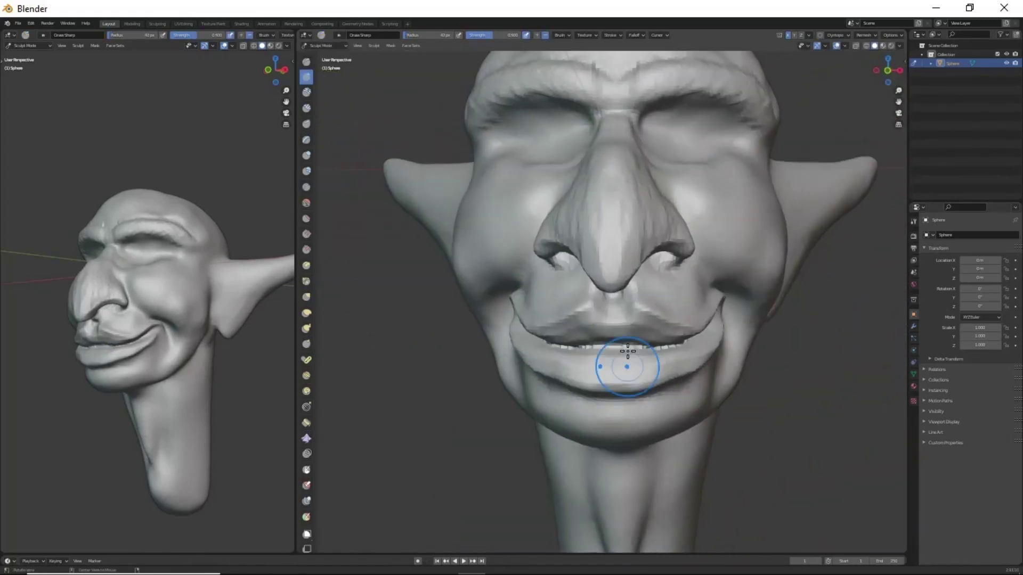
# Step: Build up rough textured folds on the upper lip with Clay Strips
pyautogui.press('c')
pyautogui.scroll(3, 597, 276)
pyautogui.moveTo(598, 276); pyautogui.dragTo(554, 299, button='middle')
pyautogui.moveTo(480, 309)
pyautogui.mouseDown()
pyautogui.moveTo(746, 309)
pyautogui.moveTo(756, 325)
pyautogui.mouseUp()
pyautogui.moveTo(564, 299); pyautogui.dragTo(621, 344)
pyautogui.moveTo(621, 344); pyautogui.dragTo(586, 330, button='middle')
pyautogui.moveTo(693, 320); pyautogui.dragTo(525, 377)
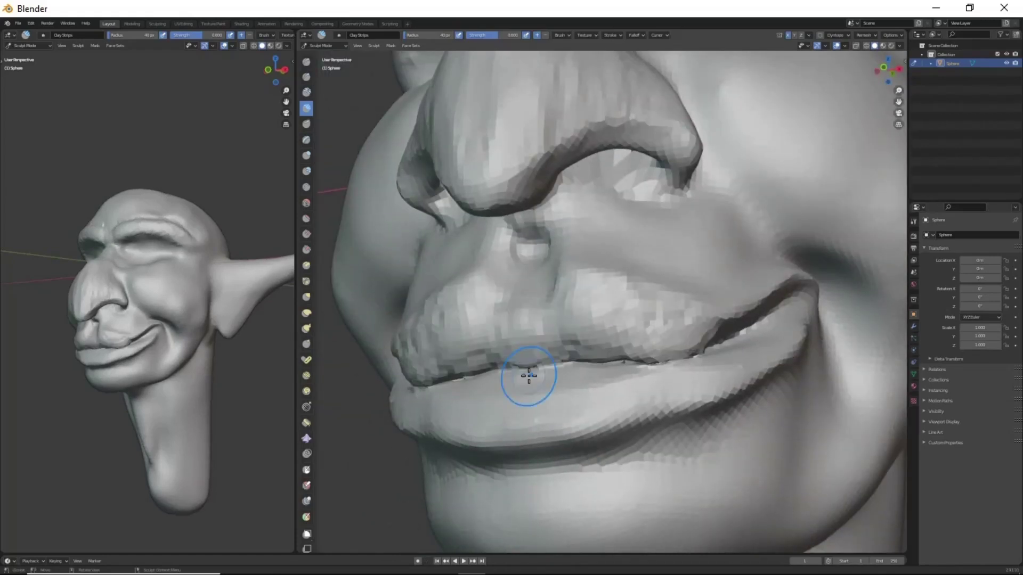
pyautogui.moveTo(525, 376)
pyautogui.mouseDown(button='middle')
pyautogui.moveTo(595, 264)
pyautogui.moveTo(718, 238)
pyautogui.mouseUp(button='middle')
# Step: Return the goblin head to Object Mode and view the face from the front
pyautogui.moveTo(647, 264)
pyautogui.mouseDown(button='middle')
pyautogui.moveTo(574, 399)
pyautogui.moveTo(588, 353)
pyautogui.moveTo(627, 331)
pyautogui.mouseUp(button='middle')
pyautogui.press('x')
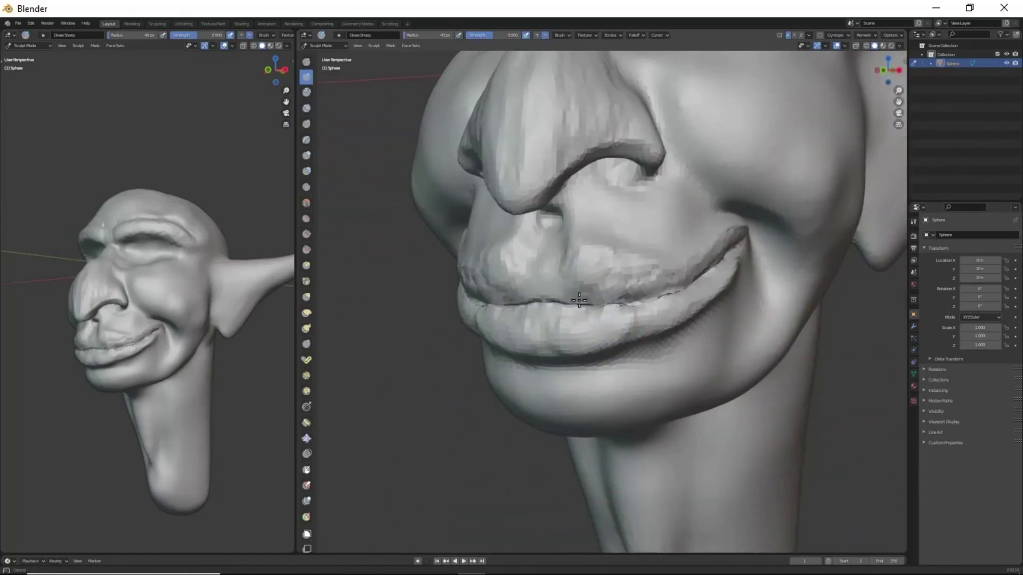
pyautogui.hotkey('ctrl', 'Tab')
pyautogui.moveTo(467, 357); pyautogui.dragTo(534, 442, button='middle')
# Step: Add a UV Sphere, rotate it 90° on X and shrink it to eyeball size
pyautogui.scroll(2, 533, 442)
pyautogui.hotkey('shift', 'a')
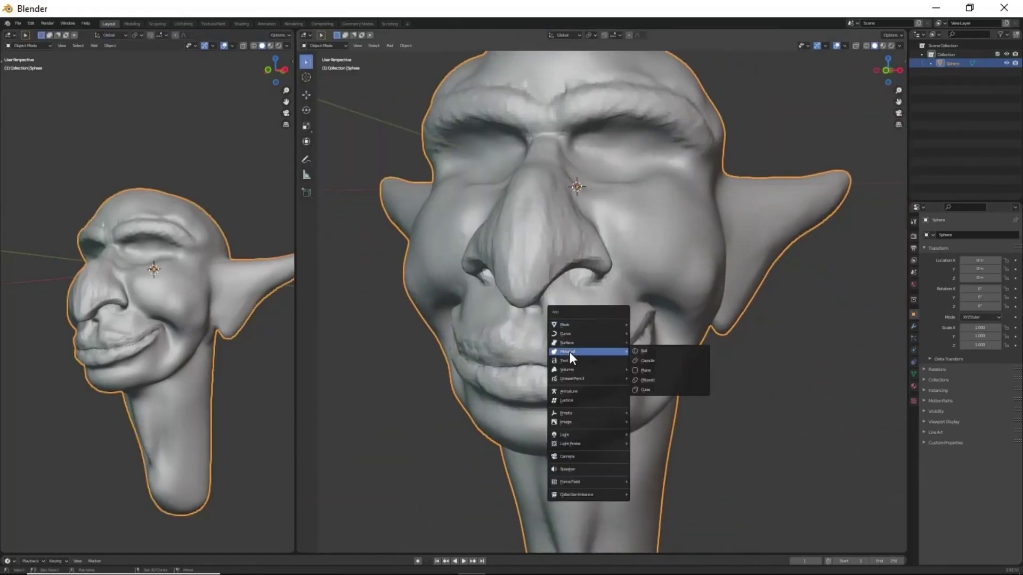
pyautogui.click(651, 353)
pyautogui.press('r')
pyautogui.press('x')
pyautogui.press('9')
pyautogui.press('0')
pyautogui.press('Return')
pyautogui.press('KP_3')
pyautogui.moveTo(117, 421); pyautogui.dragTo(157, 417, button='middle')
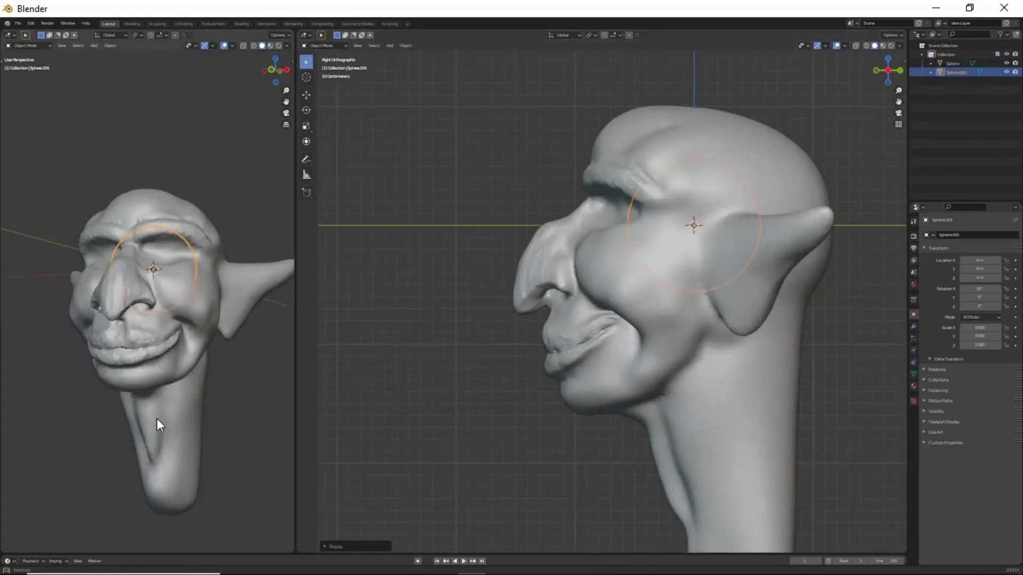
pyautogui.press('s')
pyautogui.click(619, 354)
# Step: Move the sphere into the eye socket and adjust its scale from front and side views
pyautogui.press('KP_1')
pyautogui.scroll(3, 701, 338)
pyautogui.press('g')
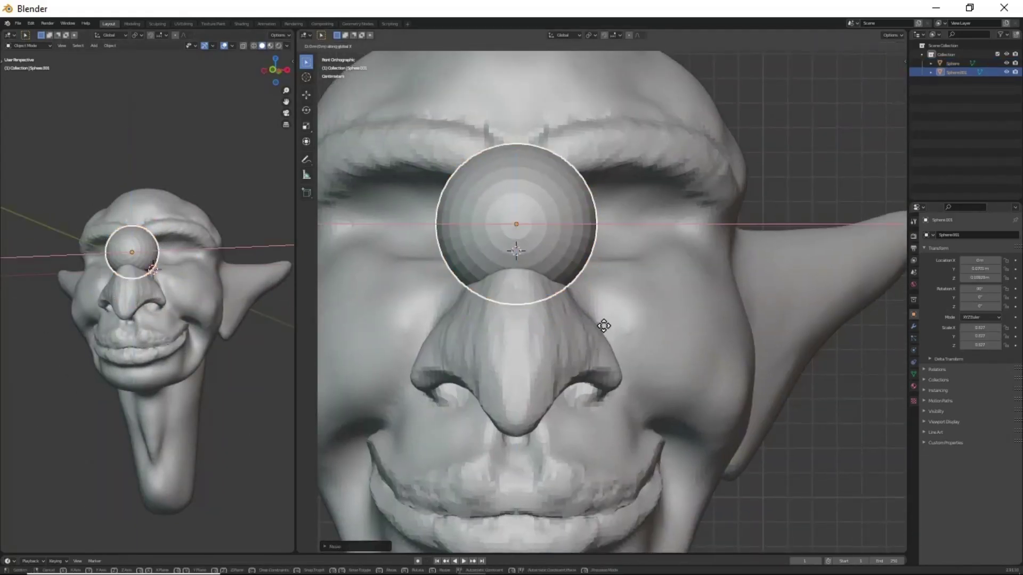
pyautogui.click(517, 395)
pyautogui.press('KP_3')
pyautogui.press('s')
pyautogui.press('KP_1')
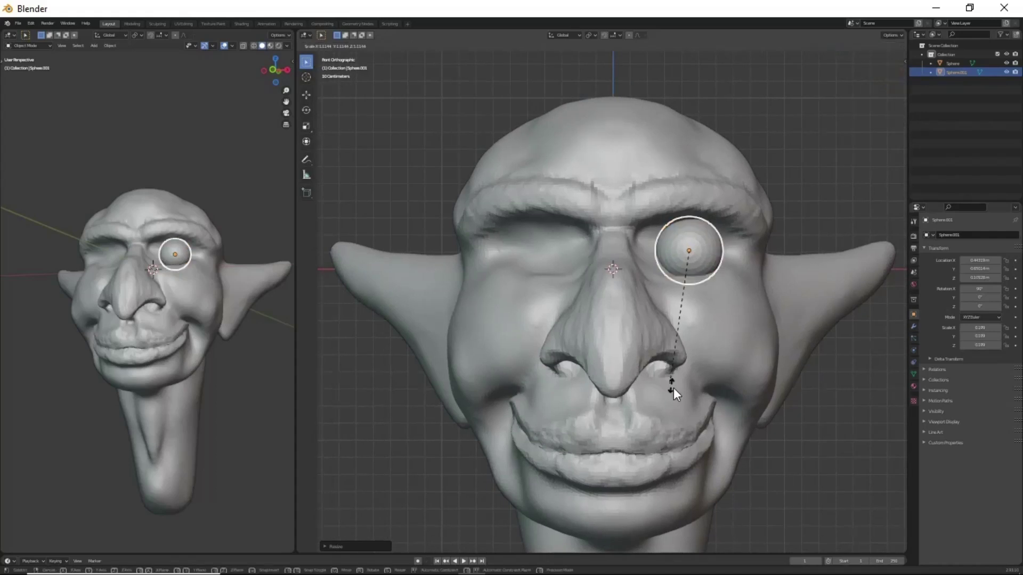
# Step: Give the eyeball a Mirror modifier across the head object, then resume sculpting the head
pyautogui.moveTo(711, 373); pyautogui.dragTo(497, 486, button='middle')
pyautogui.click(913, 326)
pyautogui.click(970, 235)
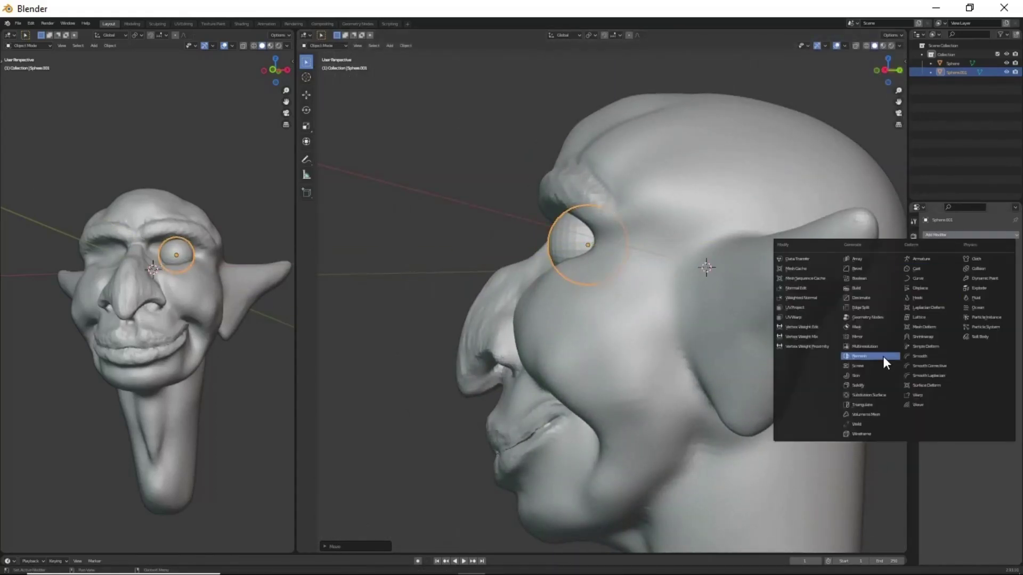
pyautogui.click(883, 356)
pyautogui.click(1004, 294)
pyautogui.click(729, 237)
pyautogui.press('KP_1')
pyautogui.click(582, 155)
pyautogui.hotkey('ctrl', 'Tab')
# Step: Shape the eyelids around the eyeballs while working in close-ups of the eye
pyautogui.scroll(3, 621, 393)
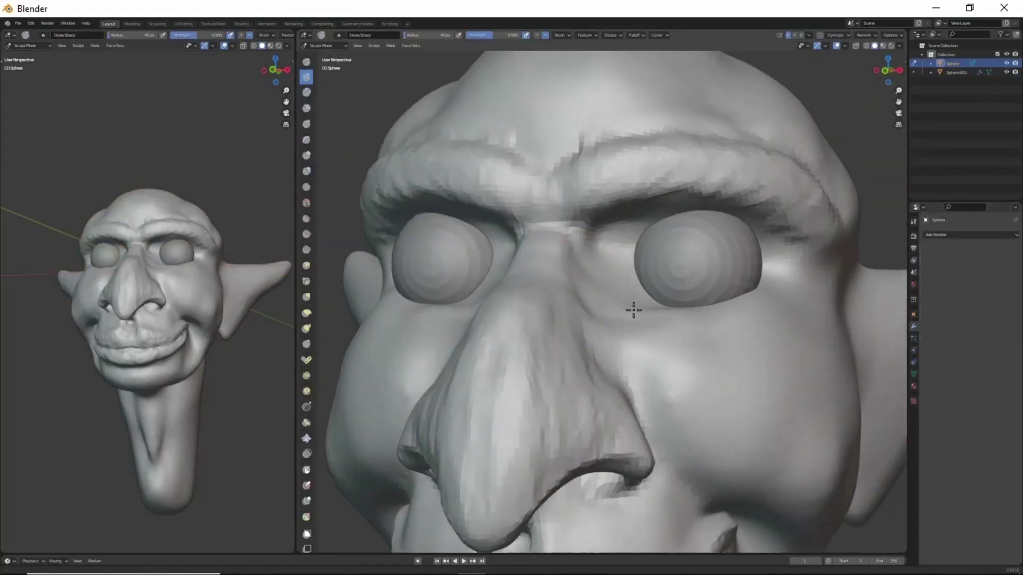
pyautogui.scroll(2, 771, 256)
pyautogui.moveTo(649, 233)
pyautogui.mouseDown(button='middle')
pyautogui.moveTo(731, 238)
pyautogui.moveTo(669, 302)
pyautogui.mouseUp(button='middle')
pyautogui.scroll(-2, 620, 260)
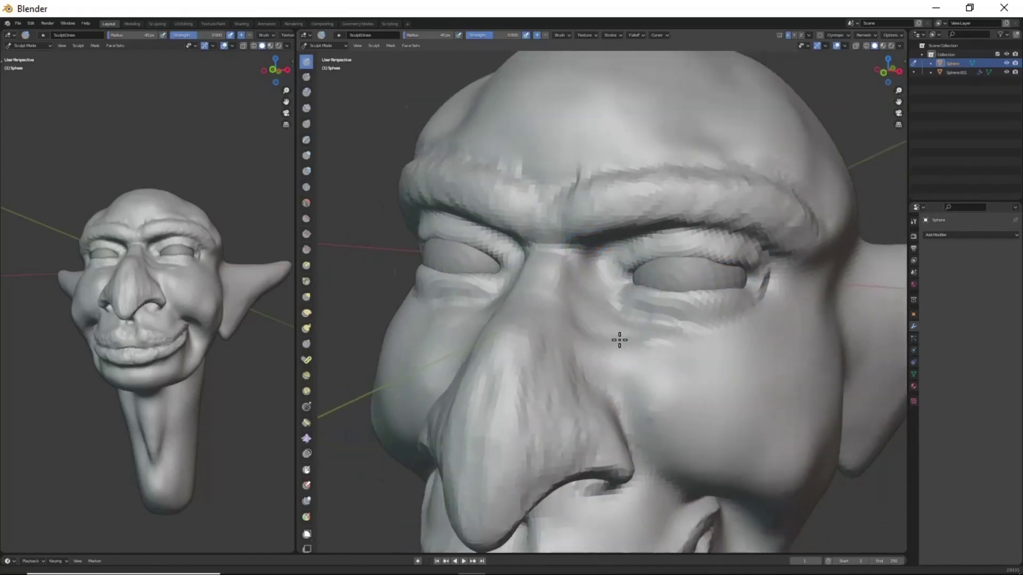
pyautogui.moveTo(618, 337)
pyautogui.mouseDown(button='middle')
pyautogui.moveTo(678, 246)
pyautogui.moveTo(616, 276)
pyautogui.mouseUp(button='middle')
pyautogui.moveTo(555, 240); pyautogui.dragTo(640, 301, button='middle')
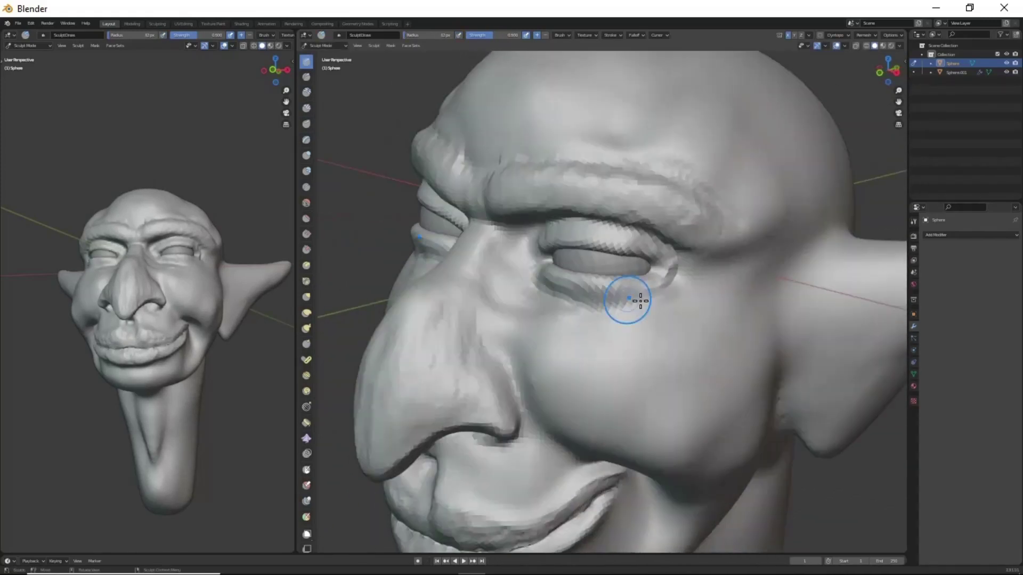
pyautogui.moveTo(707, 280); pyautogui.dragTo(597, 239, button='middle')
pyautogui.scroll(4, 566, 217)
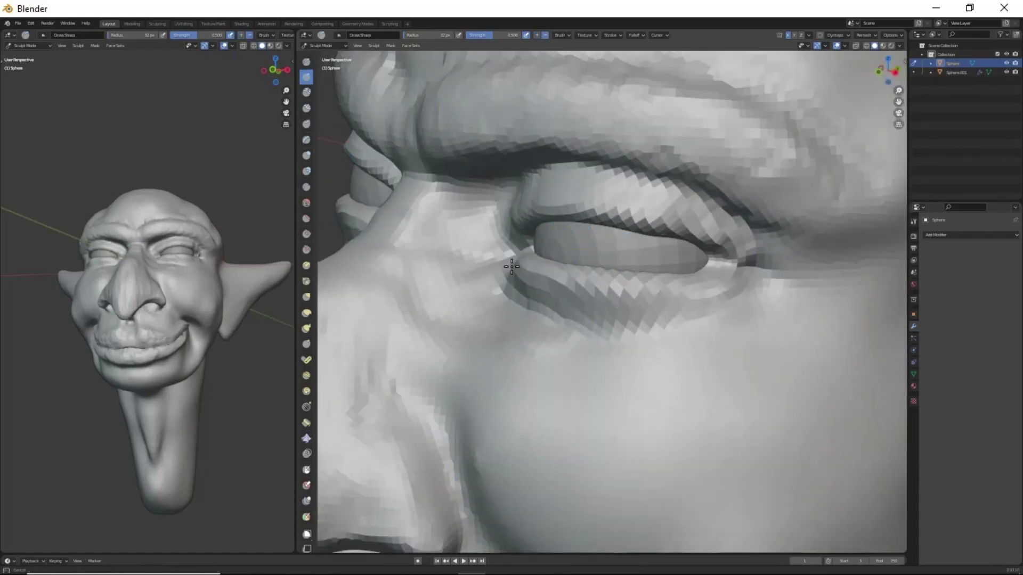
pyautogui.scroll(-3, 511, 267)
pyautogui.scroll(-3, 610, 283)
pyautogui.moveTo(658, 324); pyautogui.dragTo(619, 266, button='middle')
pyautogui.scroll(3, 618, 266)
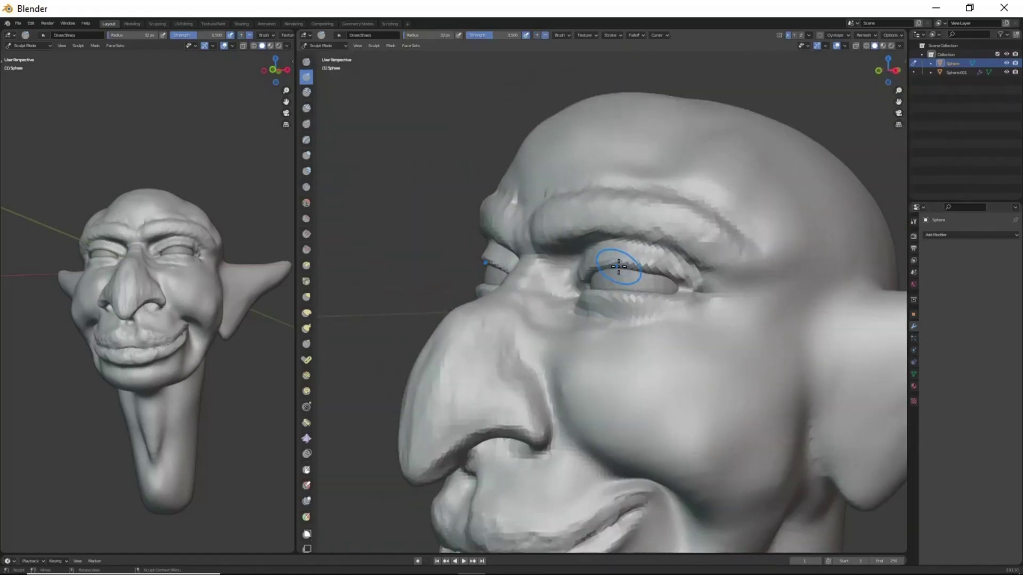
# Step: Build wrinkled clay folds across the cheek beside the nose with Clay Strips
pyautogui.press('c')
pyautogui.scroll(-2, 618, 266)
pyautogui.moveTo(639, 410); pyautogui.dragTo(666, 452)
pyautogui.moveTo(612, 421); pyautogui.dragTo(674, 429)
pyautogui.moveTo(673, 429)
pyautogui.mouseDown(button='middle')
pyautogui.moveTo(641, 360)
pyautogui.moveTo(653, 343)
pyautogui.mouseUp(button='middle')
pyautogui.moveTo(653, 343); pyautogui.dragTo(685, 322)
pyautogui.moveTo(692, 362); pyautogui.dragTo(726, 375)
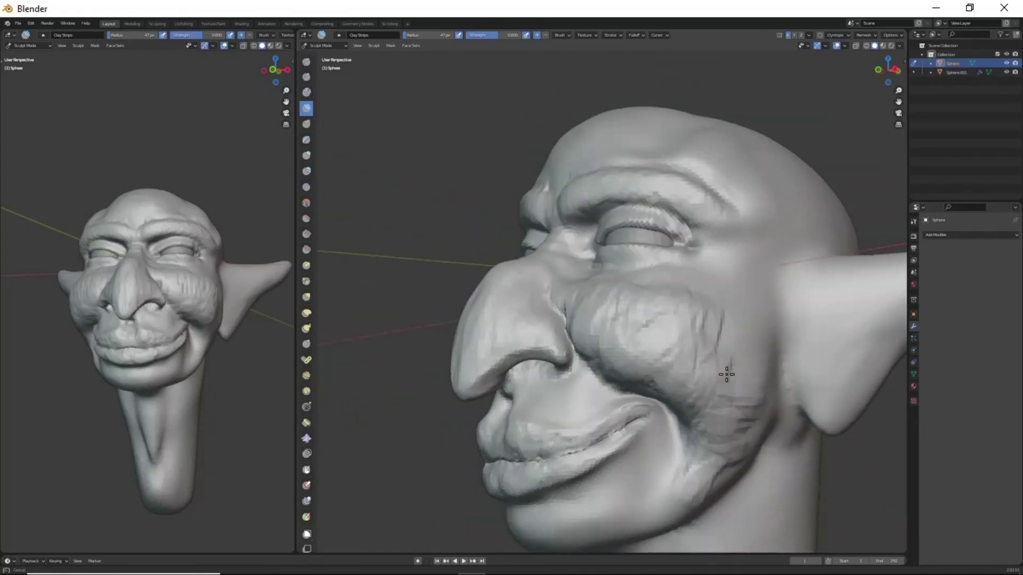
pyautogui.moveTo(726, 374); pyautogui.dragTo(736, 366, button='middle')
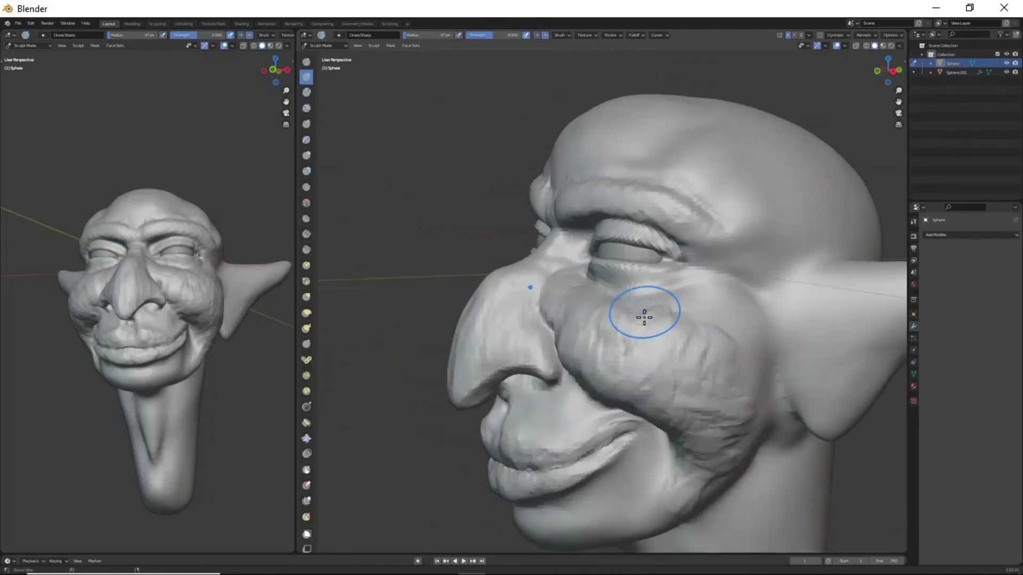
# Step: Carve a curved groove and deep inner cavity into the ear with Draw Sharp and Draw
pyautogui.scroll(2, 646, 308)
pyautogui.moveTo(646, 308); pyautogui.dragTo(696, 274, button='middle')
pyautogui.moveTo(735, 251); pyautogui.dragTo(873, 217)
pyautogui.moveTo(693, 280)
pyautogui.mouseDown()
pyautogui.moveTo(731, 243)
pyautogui.moveTo(742, 309)
pyautogui.moveTo(817, 251)
pyautogui.moveTo(717, 304)
pyautogui.moveTo(742, 334)
pyautogui.mouseUp()
pyautogui.press('x')
pyautogui.moveTo(742, 333)
pyautogui.mouseDown(button='middle')
pyautogui.moveTo(612, 297)
pyautogui.moveTo(691, 304)
pyautogui.moveTo(655, 314)
pyautogui.mouseUp(button='middle')
# Step: Push a rounded earlobe into shape beneath the ear with the Grab brush
pyautogui.press('x')
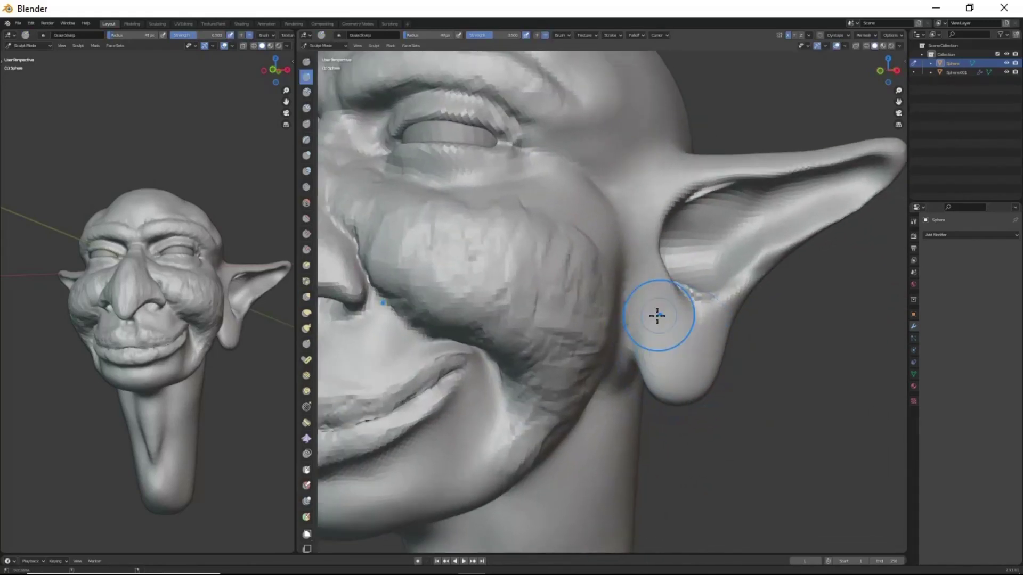
pyautogui.scroll(3, 656, 315)
pyautogui.moveTo(720, 183)
pyautogui.mouseDown(button='middle')
pyautogui.moveTo(628, 308)
pyautogui.moveTo(658, 244)
pyautogui.moveTo(637, 252)
pyautogui.moveTo(637, 279)
pyautogui.mouseUp(button='middle')
pyautogui.press('g')
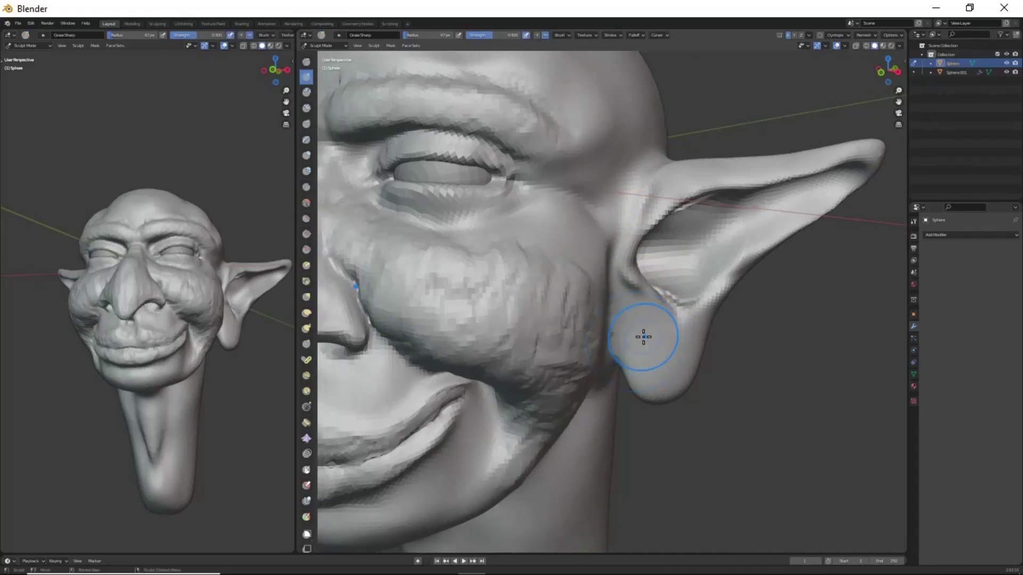
pyautogui.scroll(-2, 644, 336)
pyautogui.moveTo(678, 373); pyautogui.dragTo(676, 392)
pyautogui.press('x')
pyautogui.moveTo(676, 392)
pyautogui.mouseDown(button='middle')
pyautogui.moveTo(637, 381)
pyautogui.moveTo(668, 229)
pyautogui.mouseUp(button='middle')
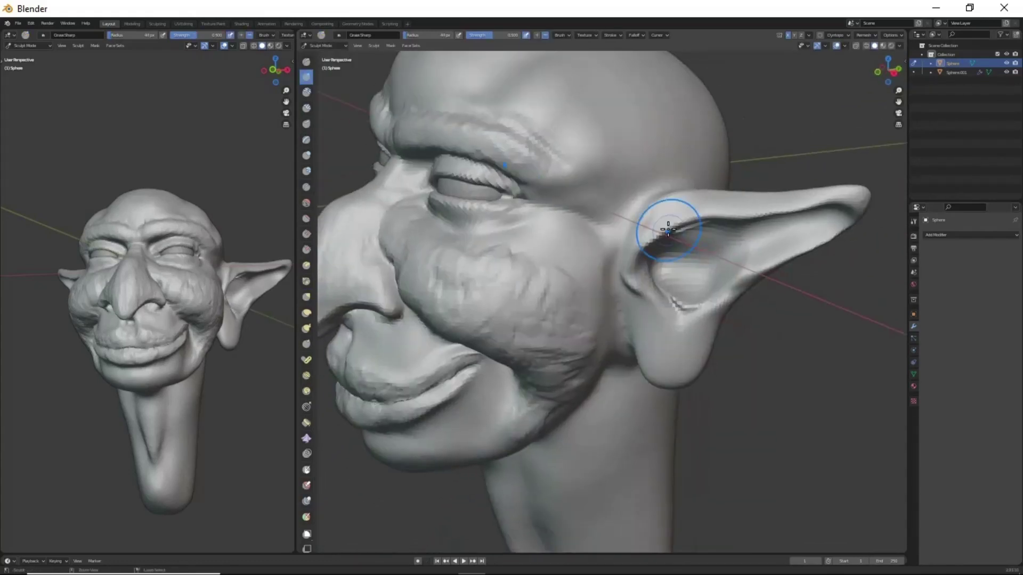
pyautogui.moveTo(670, 305)
pyautogui.mouseDown(button='middle')
pyautogui.moveTo(817, 224)
pyautogui.moveTo(644, 330)
pyautogui.moveTo(662, 297)
pyautogui.moveTo(582, 285)
pyautogui.moveTo(619, 173)
pyautogui.mouseUp(button='middle')
# Step: Raise the brow ridge above the eye with Clay Strips and Grab touch-ups
pyautogui.press('c')
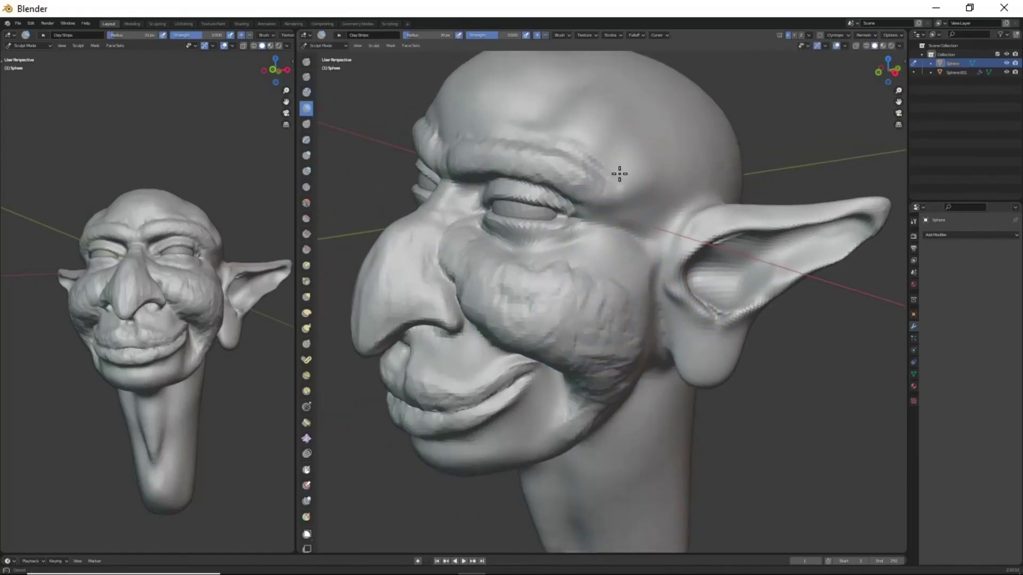
pyautogui.moveTo(576, 179); pyautogui.dragTo(672, 213)
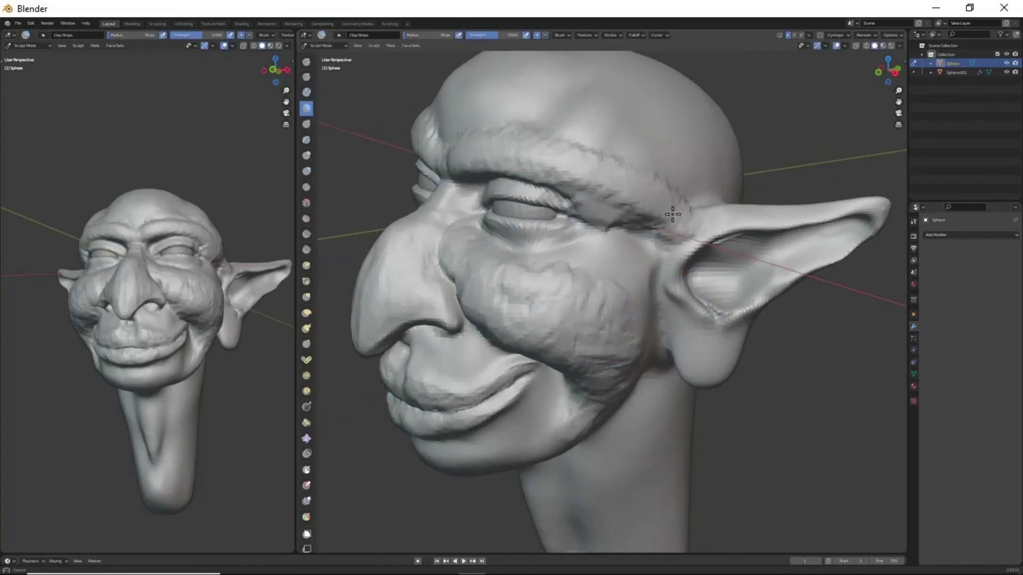
pyautogui.moveTo(629, 185)
pyautogui.mouseDown(button='middle')
pyautogui.moveTo(630, 283)
pyautogui.moveTo(612, 257)
pyautogui.moveTo(732, 405)
pyautogui.moveTo(611, 272)
pyautogui.mouseUp(button='middle')
pyautogui.moveTo(561, 345)
pyautogui.mouseDown(button='middle')
pyautogui.moveTo(557, 318)
pyautogui.moveTo(542, 357)
pyautogui.moveTo(708, 320)
pyautogui.moveTo(612, 285)
pyautogui.moveTo(686, 279)
pyautogui.mouseUp(button='middle')
pyautogui.scroll(2, 509, 281)
pyautogui.press('g')
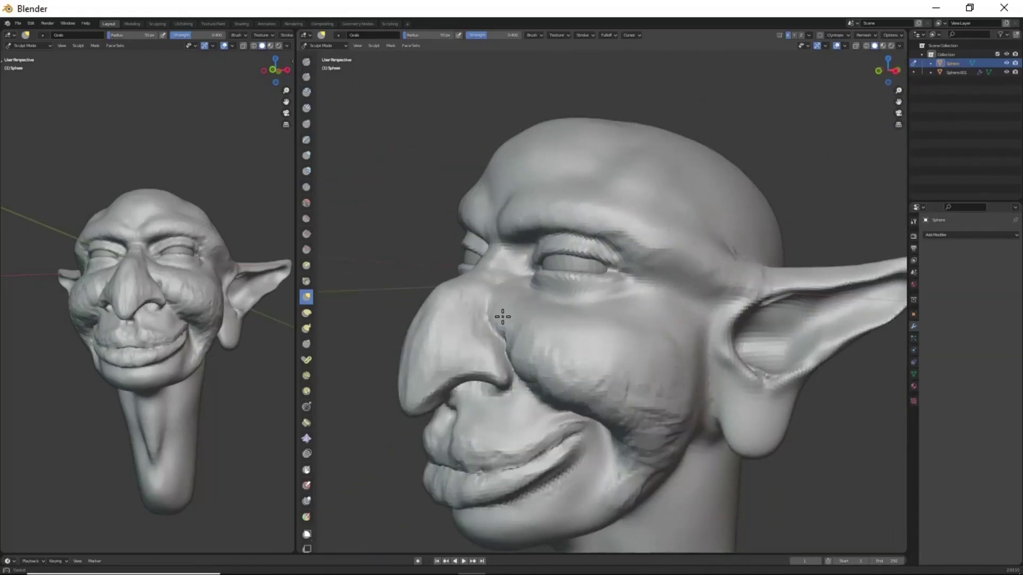
pyautogui.moveTo(615, 478)
pyautogui.mouseDown(button='middle')
pyautogui.moveTo(568, 389)
pyautogui.moveTo(582, 299)
pyautogui.moveTo(605, 337)
pyautogui.moveTo(584, 425)
pyautogui.moveTo(570, 343)
pyautogui.moveTo(532, 292)
pyautogui.moveTo(529, 377)
pyautogui.mouseUp(button='middle')
# Step: Deepen the curled mouth corners and smile folds with Clay Strips and Draw Sharp
pyautogui.press('c')
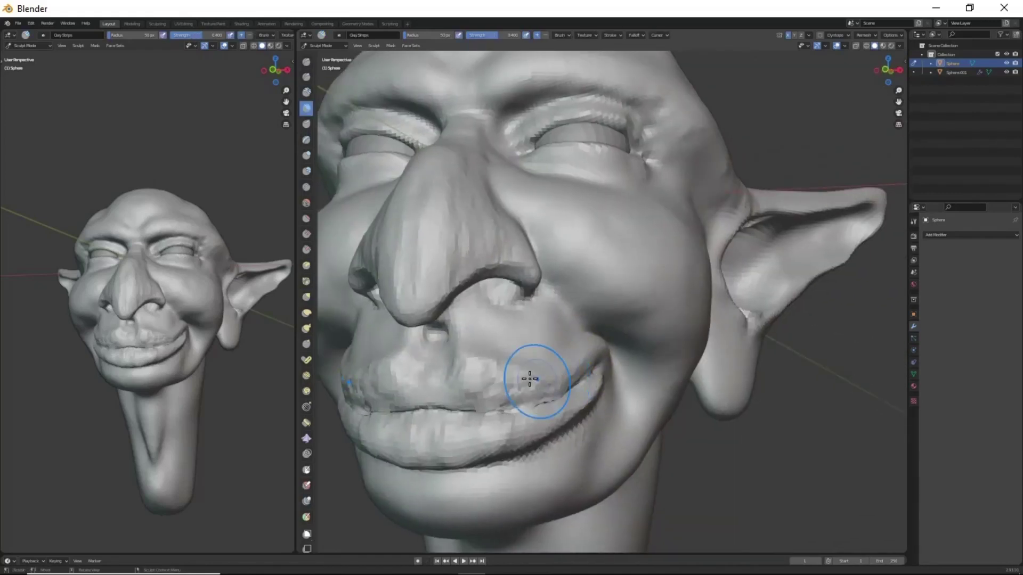
pyautogui.scroll(3, 594, 320)
pyautogui.moveTo(686, 330)
pyautogui.mouseDown(button='middle')
pyautogui.moveTo(713, 358)
pyautogui.moveTo(703, 304)
pyautogui.mouseUp(button='middle')
pyautogui.press('x')
pyautogui.scroll(-4, 525, 340)
pyautogui.moveTo(524, 340)
pyautogui.mouseDown(button='middle')
pyautogui.moveTo(757, 383)
pyautogui.moveTo(616, 338)
pyautogui.mouseUp(button='middle')
# Step: Add clay texture to the temple where the cheek meets the ear
pyautogui.press('c')
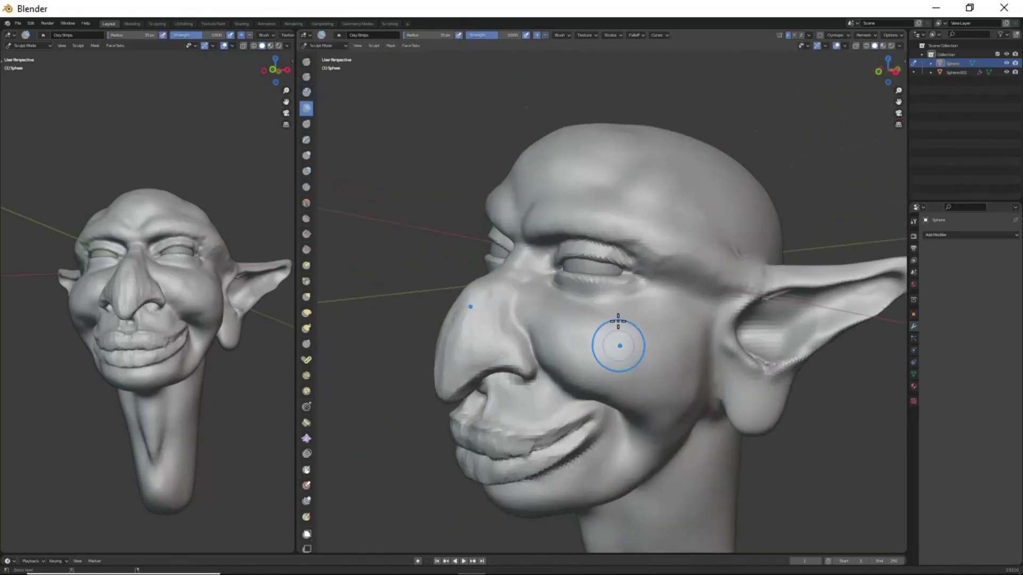
pyautogui.scroll(3, 685, 308)
pyautogui.moveTo(675, 292); pyautogui.dragTo(716, 376)
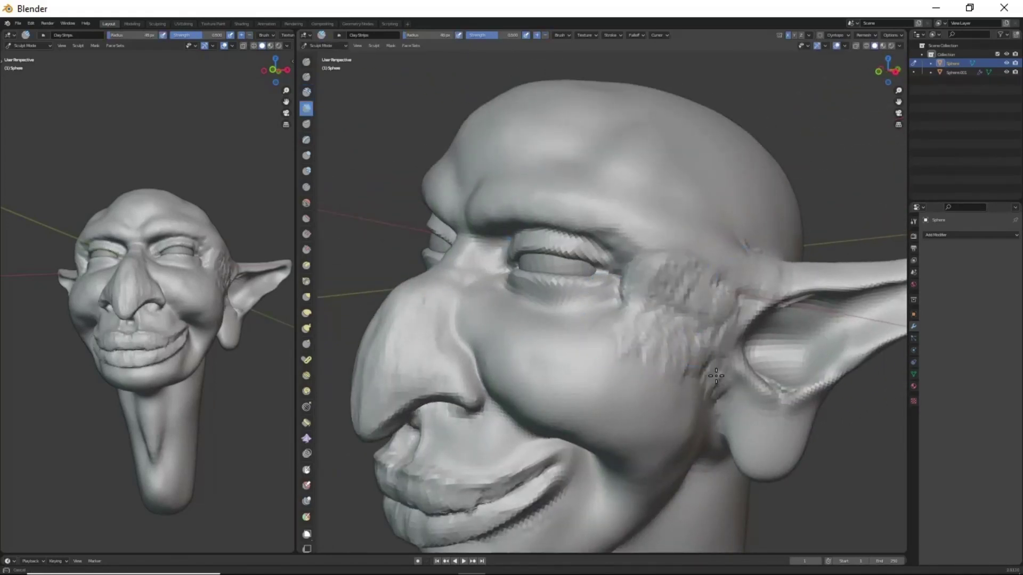
pyautogui.moveTo(784, 263)
pyautogui.mouseDown(button='middle')
pyautogui.moveTo(644, 315)
pyautogui.moveTo(634, 273)
pyautogui.moveTo(554, 382)
pyautogui.moveTo(635, 371)
pyautogui.mouseUp(button='middle')
pyautogui.moveTo(635, 371); pyautogui.dragTo(650, 525)
# Step: Add a clay stroke along the neck and reshape the back of the head with Grab
pyautogui.moveTo(651, 525); pyautogui.dragTo(650, 353, button='middle')
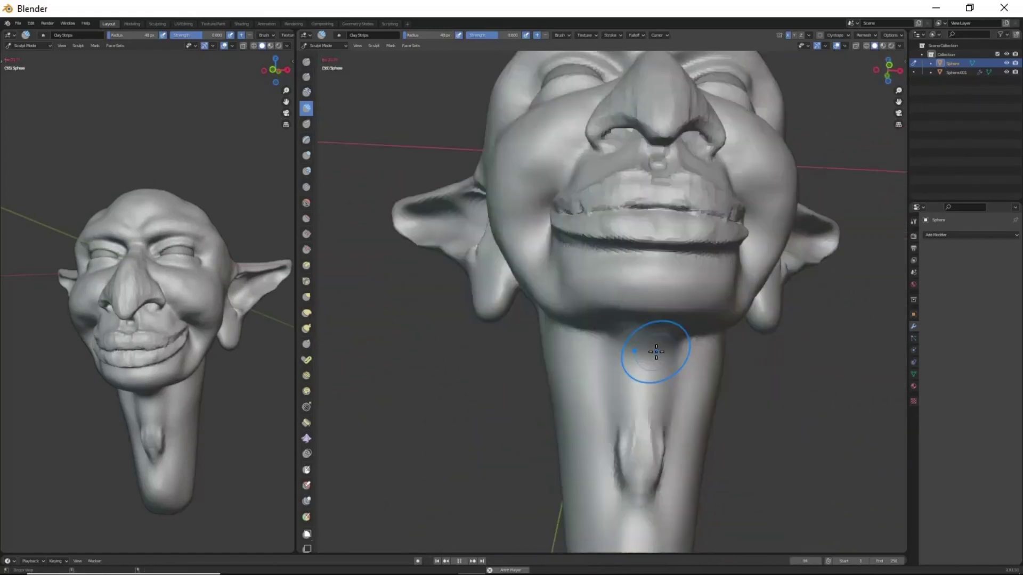
pyautogui.scroll(2, 612, 411)
pyautogui.press('space')
pyautogui.moveTo(636, 455)
pyautogui.mouseDown(button='middle')
pyautogui.moveTo(628, 358)
pyautogui.moveTo(555, 397)
pyautogui.moveTo(647, 270)
pyautogui.moveTo(617, 343)
pyautogui.moveTo(520, 309)
pyautogui.mouseUp(button='middle')
pyautogui.press('g')
pyautogui.moveTo(634, 521)
pyautogui.mouseDown(button='middle')
pyautogui.moveTo(479, 457)
pyautogui.moveTo(533, 468)
pyautogui.moveTo(590, 454)
pyautogui.mouseUp(button='middle')
pyautogui.press('x')
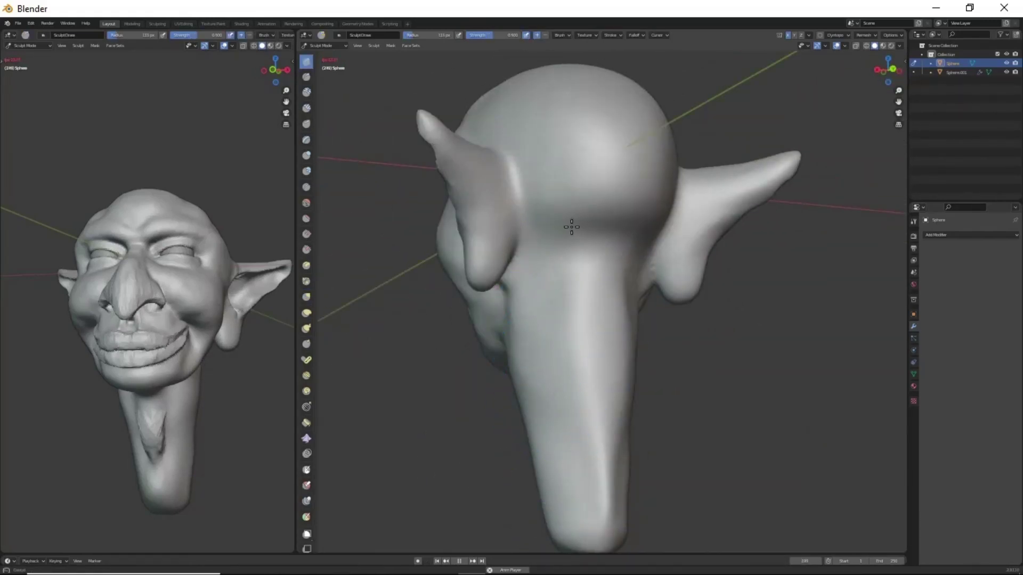
# Step: Layer rough clay ridges over the forehead and skull top from several angles
pyautogui.moveTo(571, 227)
pyautogui.mouseDown(button='middle')
pyautogui.moveTo(573, 262)
pyautogui.moveTo(503, 158)
pyautogui.mouseUp(button='middle')
pyautogui.moveTo(605, 315)
pyautogui.mouseDown(button='middle')
pyautogui.moveTo(565, 312)
pyautogui.moveTo(531, 199)
pyautogui.moveTo(479, 136)
pyautogui.mouseUp(button='middle')
pyautogui.moveTo(546, 131)
pyautogui.mouseDown(button='middle')
pyautogui.moveTo(575, 180)
pyautogui.moveTo(743, 334)
pyautogui.moveTo(604, 343)
pyautogui.mouseUp(button='middle')
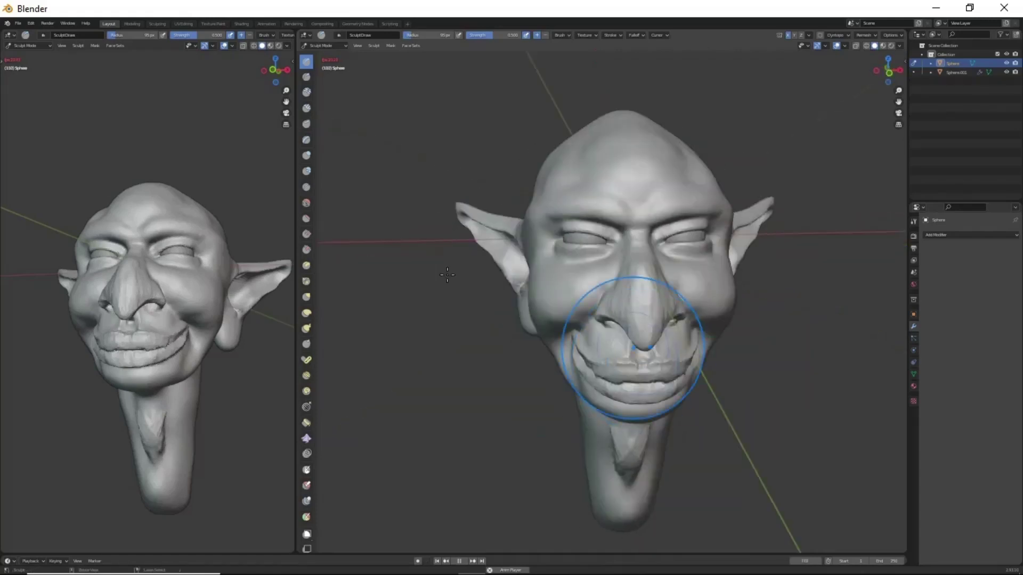
pyautogui.scroll(2, 559, 342)
pyautogui.moveTo(655, 162); pyautogui.dragTo(667, 183, button='middle')
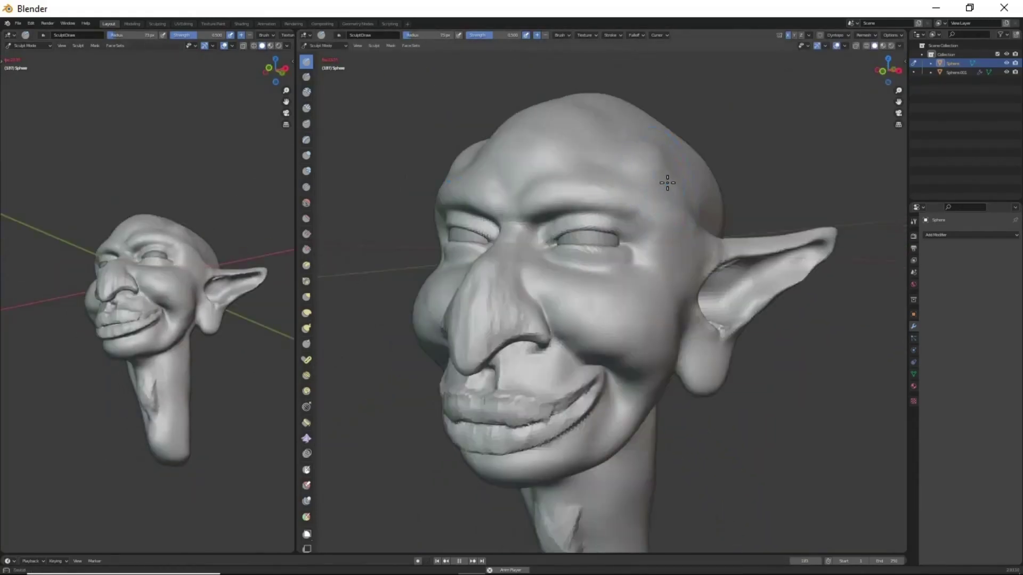
pyautogui.moveTo(669, 233)
pyautogui.mouseDown(button='middle')
pyautogui.moveTo(612, 201)
pyautogui.moveTo(648, 213)
pyautogui.moveTo(689, 191)
pyautogui.mouseUp(button='middle')
pyautogui.press('c')
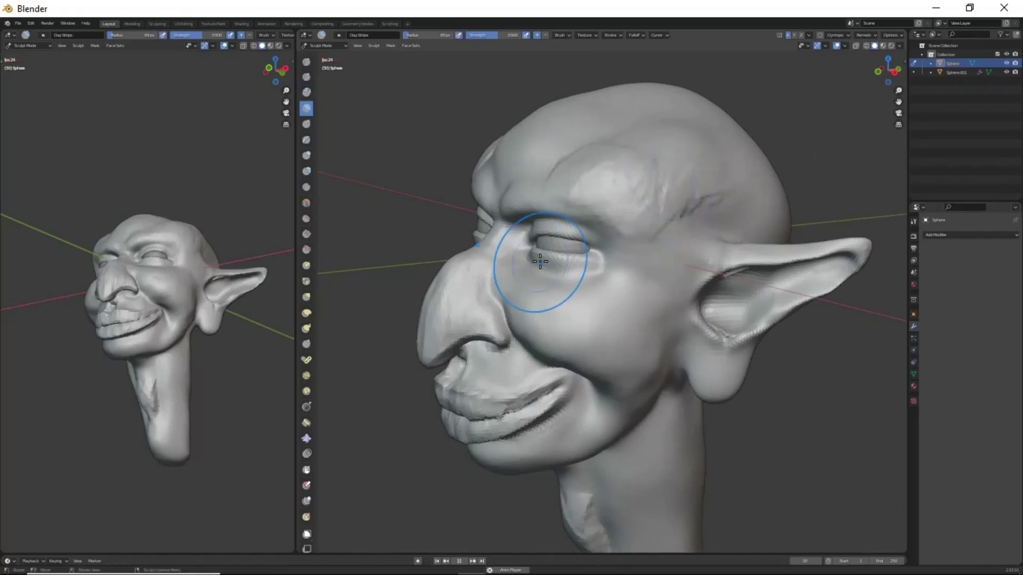
pyautogui.moveTo(540, 261)
pyautogui.mouseDown(button='middle')
pyautogui.moveTo(760, 165)
pyautogui.moveTo(661, 203)
pyautogui.mouseUp(button='middle')
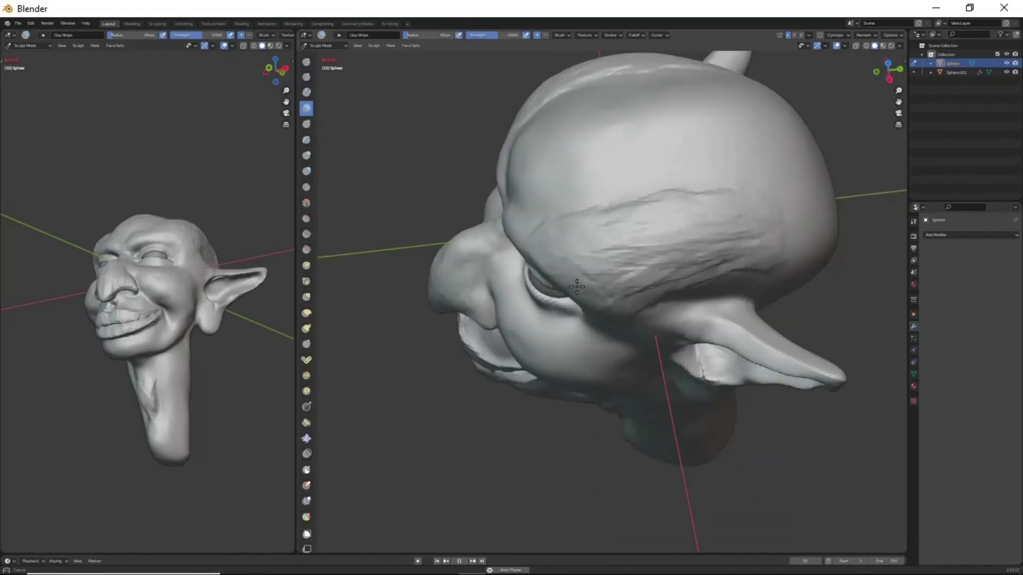
pyautogui.moveTo(631, 265); pyautogui.dragTo(607, 170, button='middle')
pyautogui.moveTo(674, 243)
pyautogui.mouseDown(button='middle')
pyautogui.moveTo(653, 130)
pyautogui.moveTo(653, 317)
pyautogui.mouseUp(button='middle')
# Step: Pull the brow area with Grab, then add sharp creases and clay build-up around the eye
pyautogui.press('g')
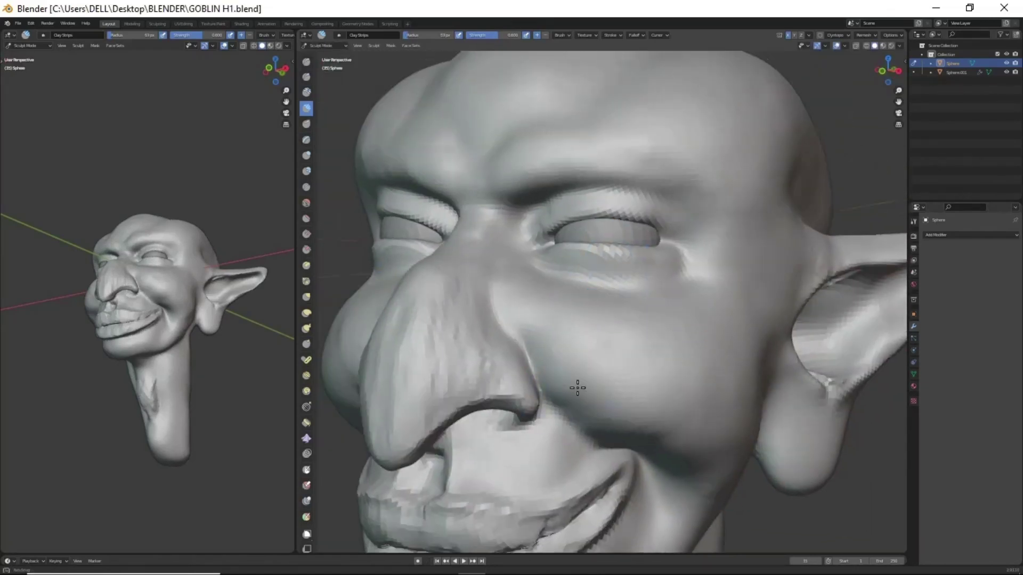
pyautogui.moveTo(578, 388)
pyautogui.mouseDown(button='middle')
pyautogui.moveTo(570, 268)
pyautogui.moveTo(587, 334)
pyautogui.moveTo(609, 247)
pyautogui.moveTo(681, 260)
pyautogui.mouseUp(button='middle')
pyautogui.hotkey('shift', 'x')
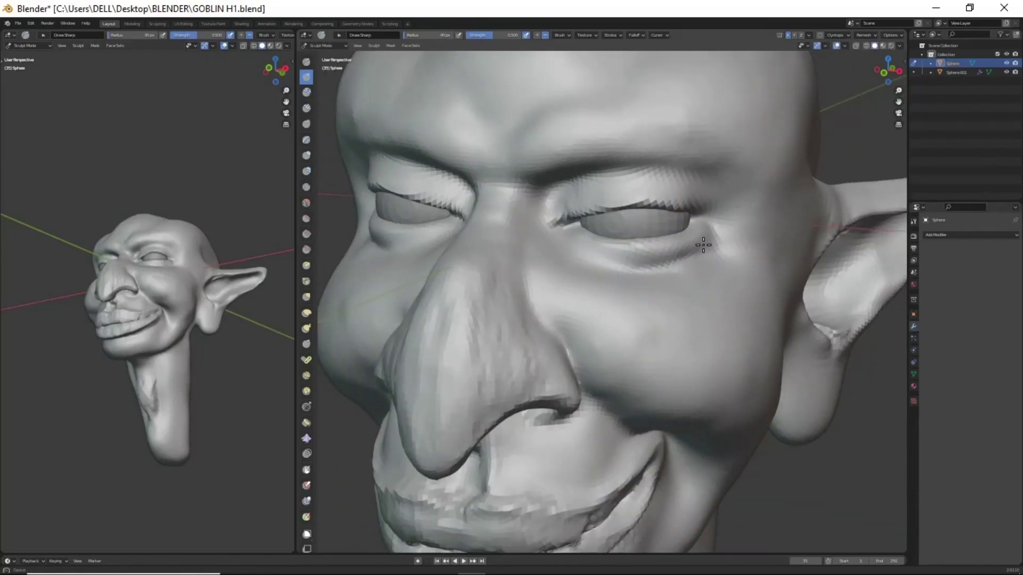
pyautogui.moveTo(575, 266); pyautogui.dragTo(656, 240, button='middle')
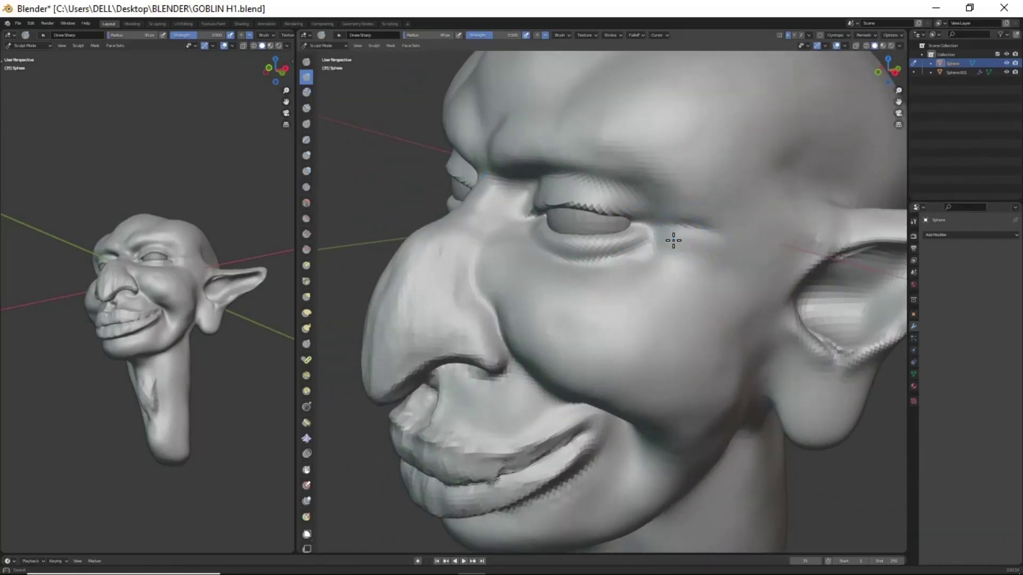
pyautogui.press('c')
pyautogui.moveTo(644, 295)
pyautogui.mouseDown(button='middle')
pyautogui.moveTo(621, 304)
pyautogui.moveTo(628, 277)
pyautogui.moveTo(575, 238)
pyautogui.mouseUp(button='middle')
pyautogui.moveTo(685, 246); pyautogui.dragTo(660, 234, button='middle')
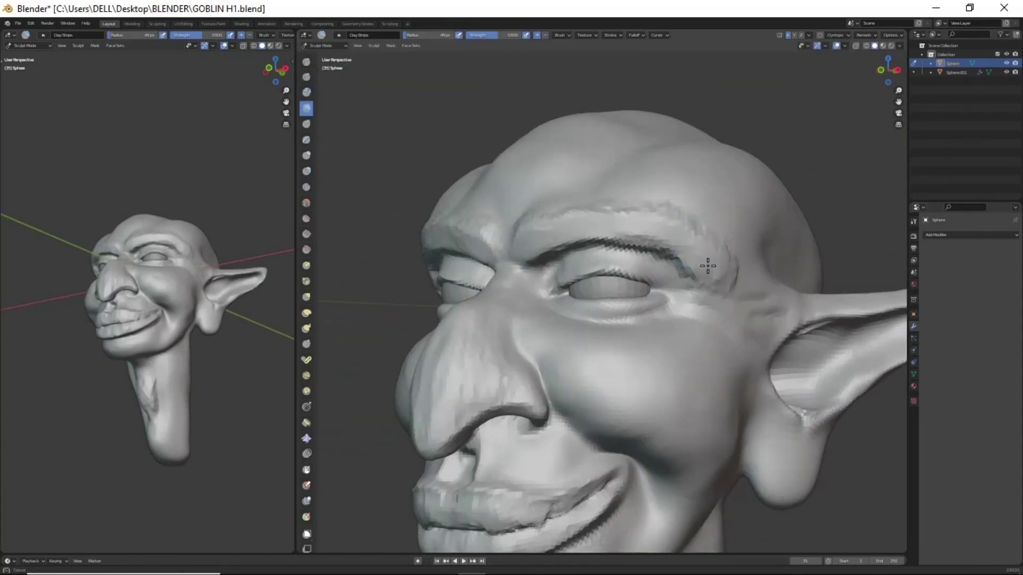
pyautogui.moveTo(548, 285)
pyautogui.mouseDown(button='middle')
pyautogui.moveTo(666, 288)
pyautogui.moveTo(694, 304)
pyautogui.moveTo(688, 249)
pyautogui.moveTo(719, 262)
pyautogui.mouseUp(button='middle')
# Step: Cut deep, sharp furrows into the brow above both eyes with Draw Sharp
pyautogui.press('d')
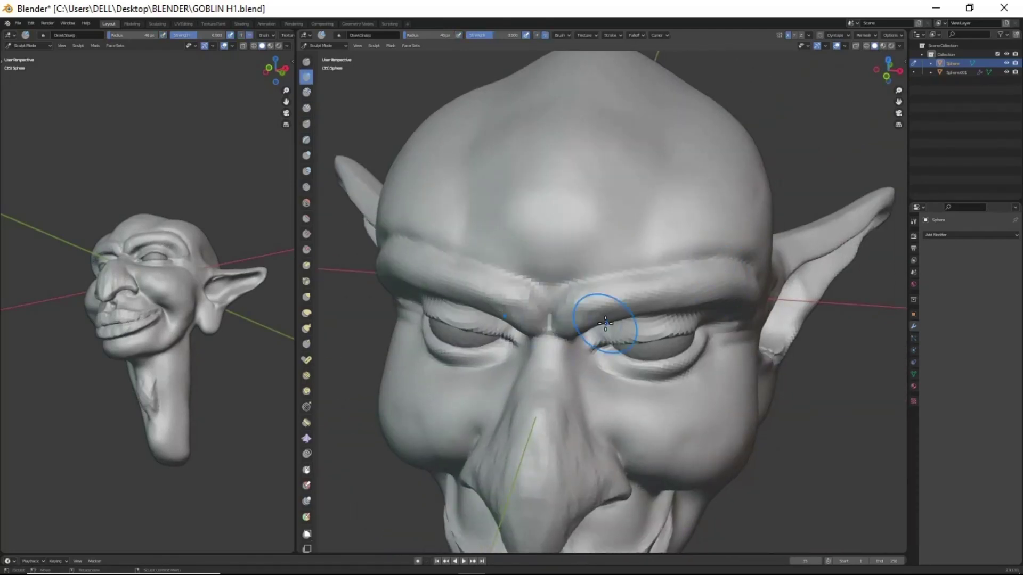
pyautogui.moveTo(605, 322); pyautogui.dragTo(561, 293, button='middle')
pyautogui.moveTo(718, 243); pyautogui.dragTo(662, 239, button='middle')
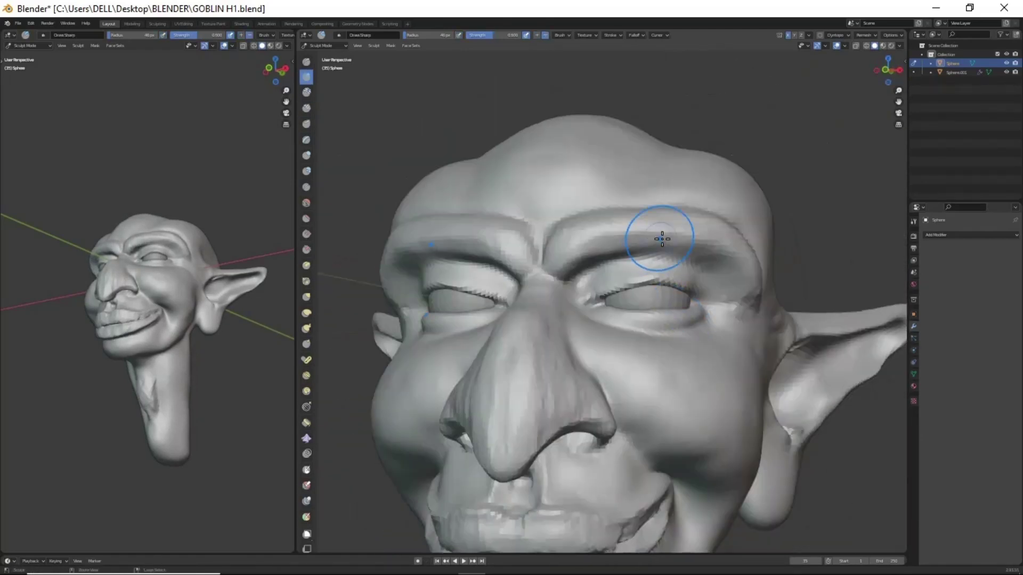
pyautogui.scroll(-2, 539, 292)
pyautogui.moveTo(532, 366)
pyautogui.mouseDown(button='middle')
pyautogui.moveTo(589, 221)
pyautogui.moveTo(715, 224)
pyautogui.moveTo(594, 250)
pyautogui.mouseUp(button='middle')
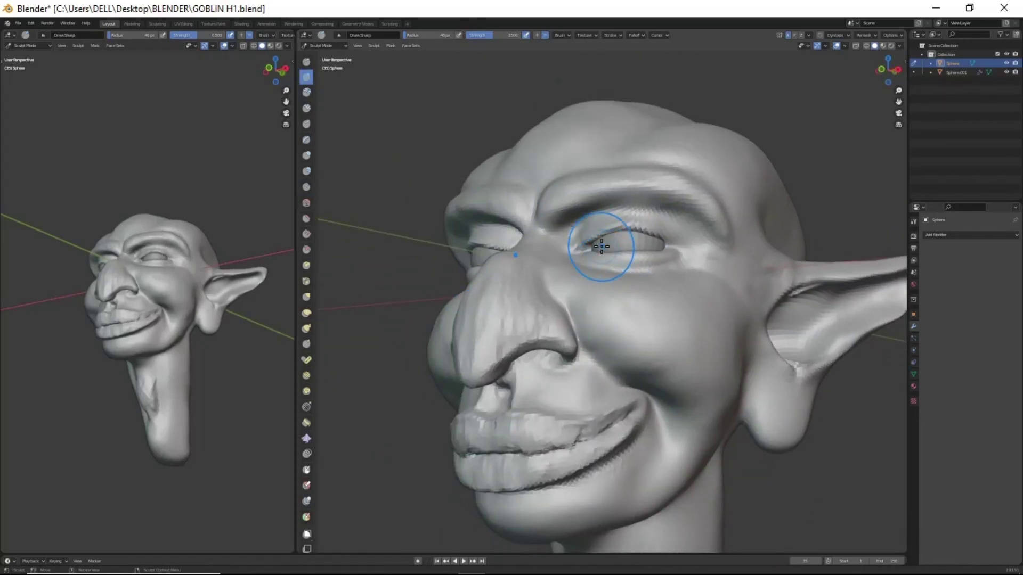
pyautogui.moveTo(552, 309)
pyautogui.mouseDown(button='middle')
pyautogui.moveTo(564, 318)
pyautogui.moveTo(502, 285)
pyautogui.moveTo(615, 316)
pyautogui.mouseUp(button='middle')
# Step: Thicken both lips along the grin into bulging, creased folds with Clay Strips
pyautogui.hotkey('shift', 'c')
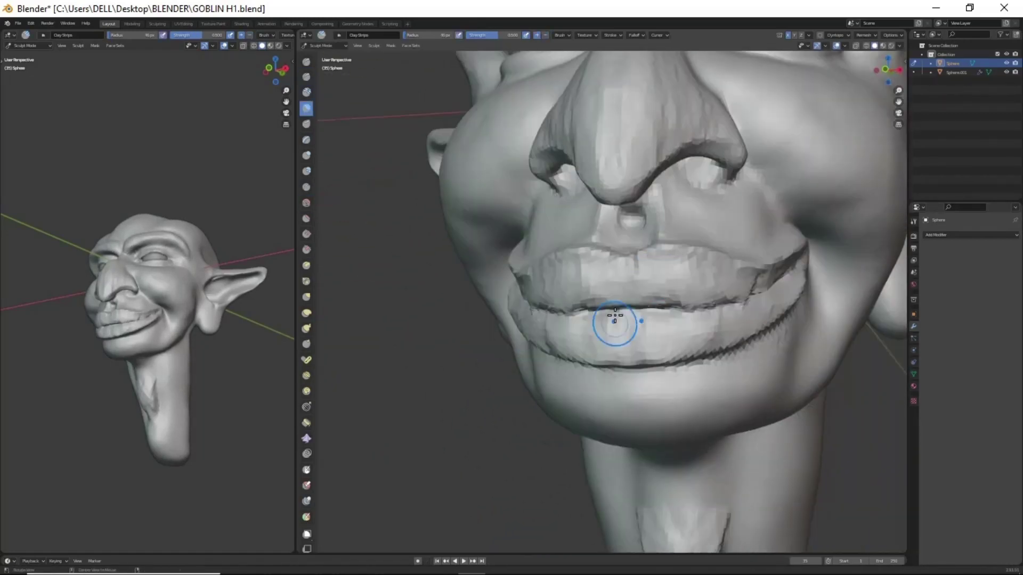
pyautogui.moveTo(633, 266); pyautogui.dragTo(522, 305, button='middle')
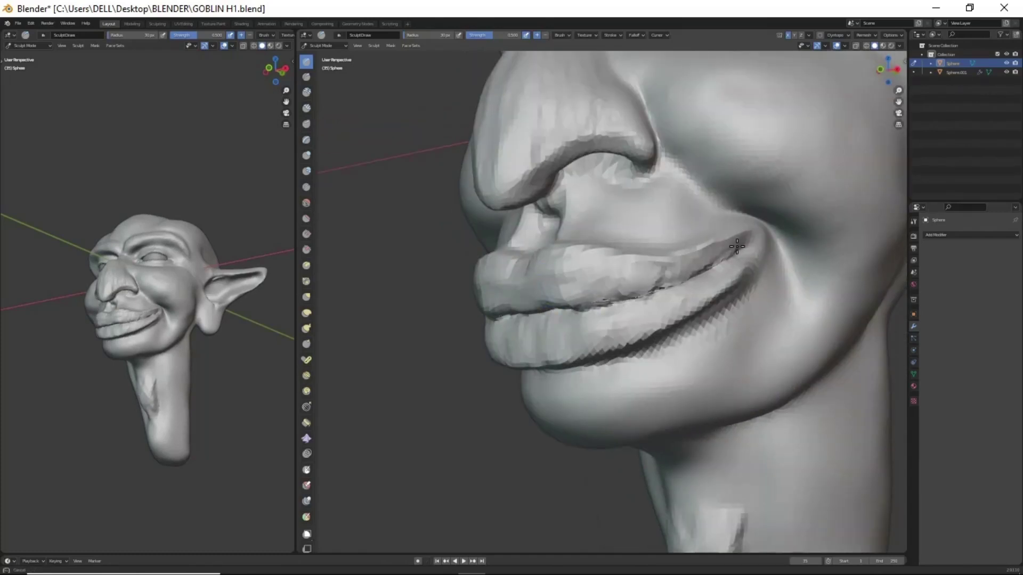
pyautogui.moveTo(645, 334)
pyautogui.mouseDown(button='middle')
pyautogui.moveTo(626, 283)
pyautogui.moveTo(686, 296)
pyautogui.mouseUp(button='middle')
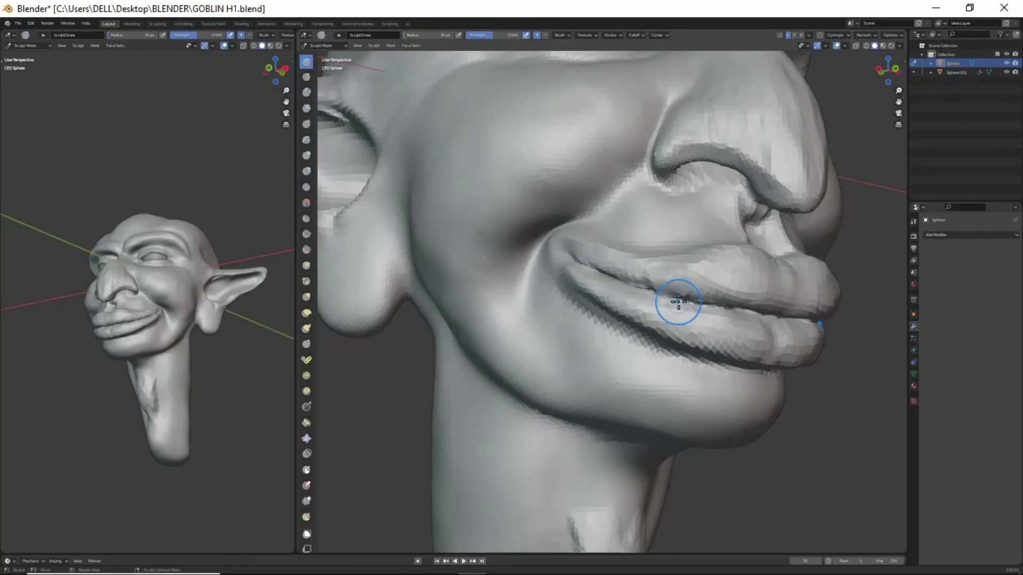
pyautogui.moveTo(678, 301)
pyautogui.mouseDown(button='middle')
pyautogui.moveTo(594, 338)
pyautogui.moveTo(630, 338)
pyautogui.moveTo(650, 365)
pyautogui.moveTo(593, 338)
pyautogui.moveTo(607, 381)
pyautogui.moveTo(555, 354)
pyautogui.mouseUp(button='middle')
# Step: Remesh the head at a 0.0118 voxel size and enlarge the brush to 68px
pyautogui.press('r')
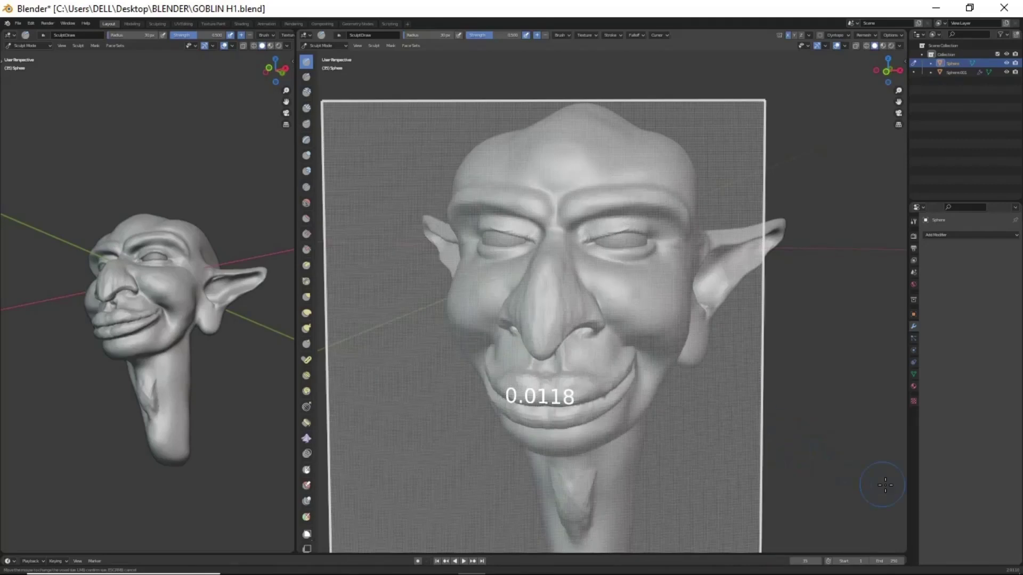
pyautogui.click(884, 484)
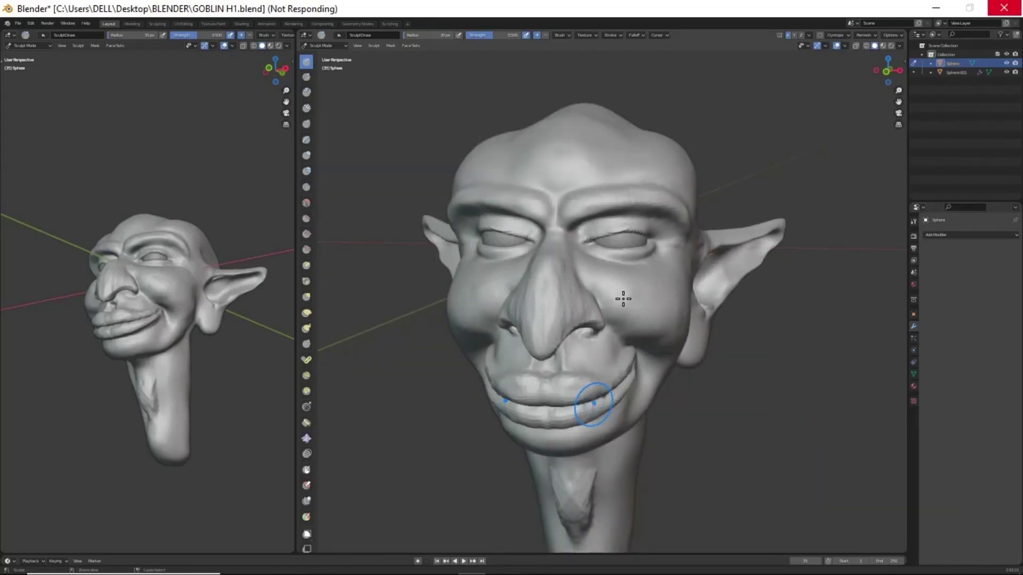
pyautogui.press('f')
pyautogui.moveTo(646, 309); pyautogui.dragTo(585, 220, button='middle')
pyautogui.scroll(3, 585, 221)
pyautogui.moveTo(633, 322)
pyautogui.mouseDown(button='middle')
pyautogui.moveTo(753, 247)
pyautogui.moveTo(631, 263)
pyautogui.moveTo(735, 218)
pyautogui.mouseUp(button='middle')
# Step: Build up more shape on the top of the goblin's skull
pyautogui.moveTo(632, 177); pyautogui.dragTo(605, 216, button='middle')
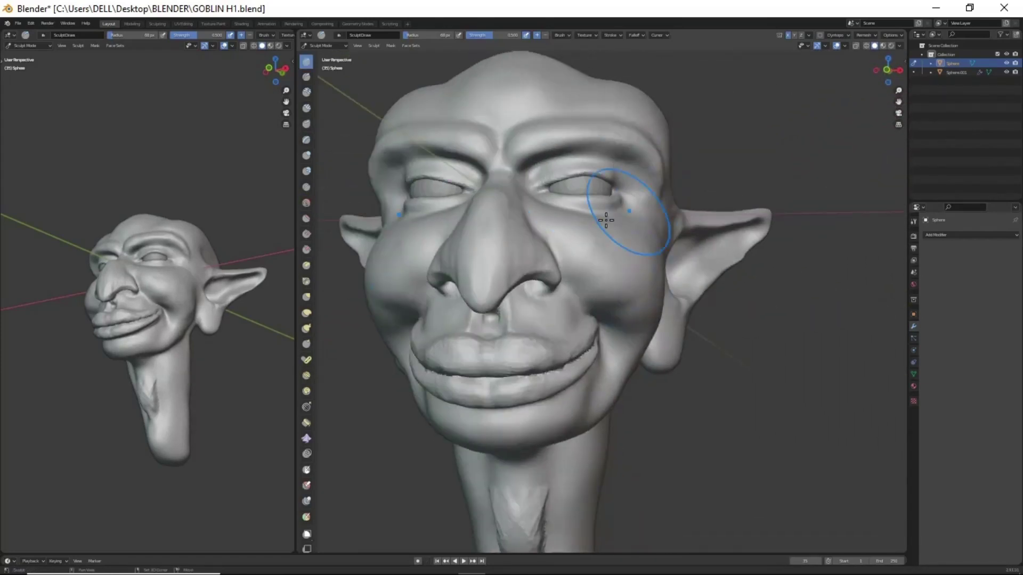
pyautogui.scroll(3, 605, 217)
pyautogui.moveTo(539, 269)
pyautogui.mouseDown(button='middle')
pyautogui.moveTo(621, 293)
pyautogui.moveTo(658, 220)
pyautogui.mouseUp(button='middle')
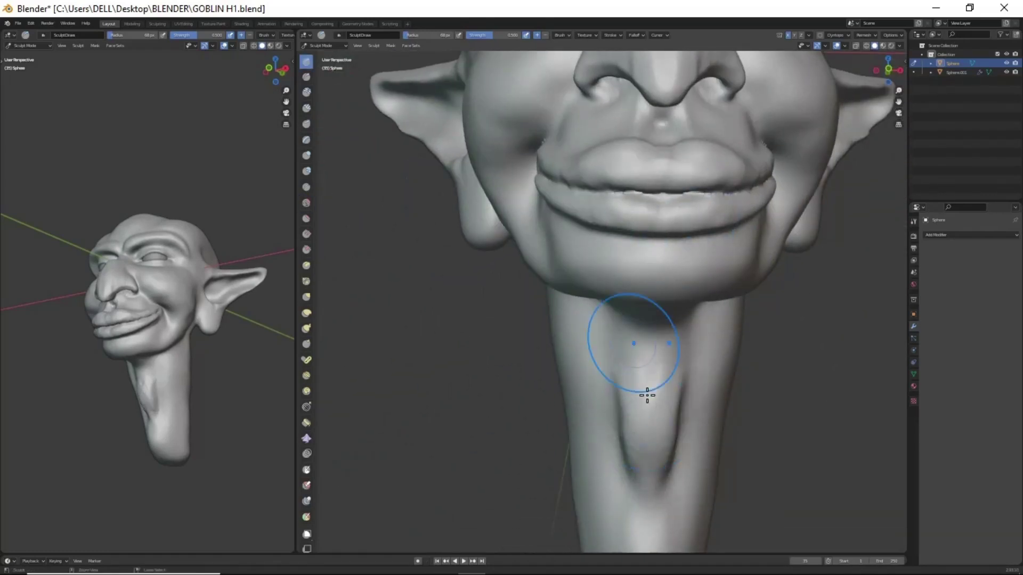
pyautogui.moveTo(646, 395); pyautogui.dragTo(749, 361, button='middle')
pyautogui.moveTo(808, 192)
pyautogui.mouseDown(button='middle')
pyautogui.moveTo(685, 319)
pyautogui.moveTo(625, 263)
pyautogui.mouseUp(button='middle')
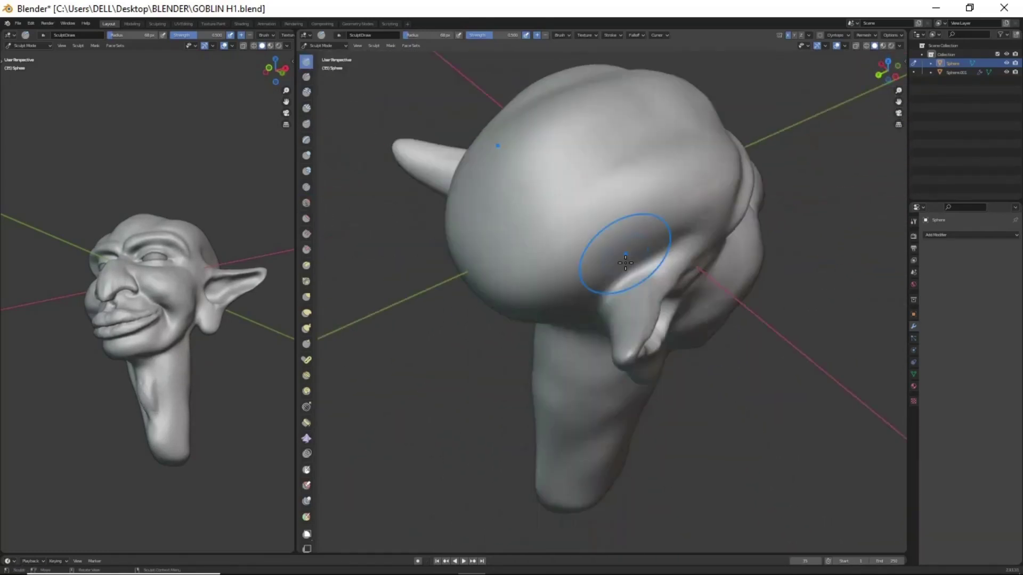
pyautogui.moveTo(485, 234); pyautogui.dragTo(658, 142, button='middle')
pyautogui.moveTo(658, 142)
pyautogui.mouseDown()
pyautogui.moveTo(701, 213)
pyautogui.moveTo(655, 174)
pyautogui.mouseUp()
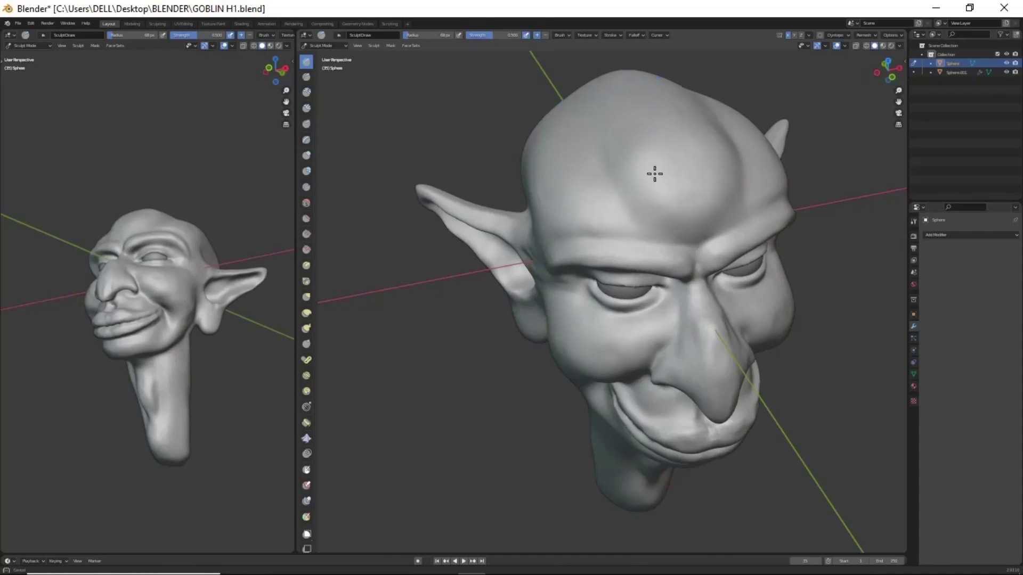
pyautogui.moveTo(655, 173)
pyautogui.mouseDown(button='middle')
pyautogui.moveTo(659, 301)
pyautogui.moveTo(689, 210)
pyautogui.mouseUp(button='middle')
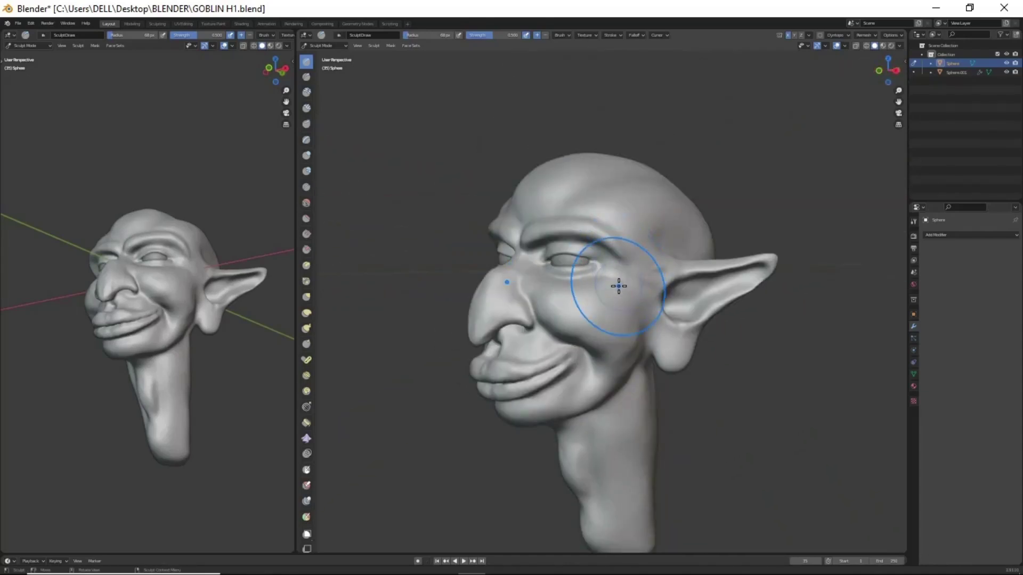
# Step: Deepen the crease between the lips with the Draw Sharp brush
pyautogui.moveTo(619, 286)
pyautogui.mouseDown(button='middle')
pyautogui.moveTo(582, 342)
pyautogui.moveTo(554, 290)
pyautogui.moveTo(629, 352)
pyautogui.moveTo(540, 292)
pyautogui.moveTo(598, 346)
pyautogui.mouseUp(button='middle')
pyautogui.scroll(3, 541, 292)
pyautogui.hotkey('shift', 'x')
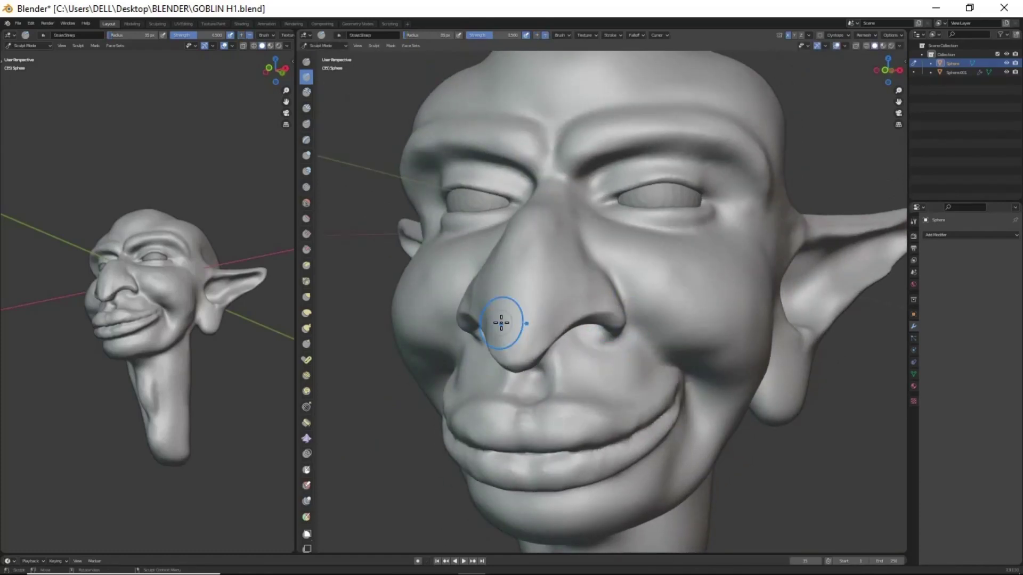
pyautogui.moveTo(500, 323); pyautogui.dragTo(605, 160, button='middle')
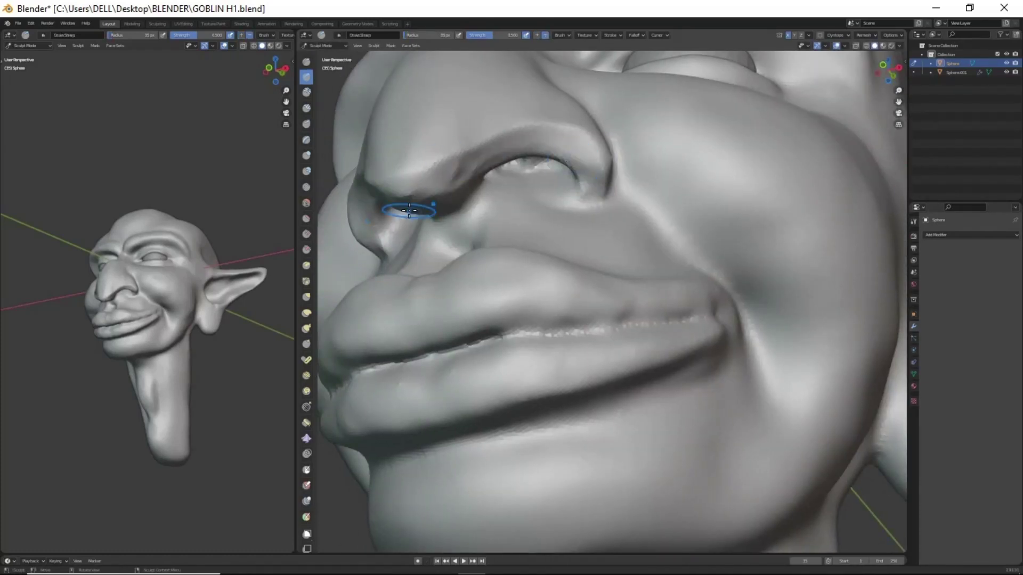
pyautogui.moveTo(409, 209); pyautogui.dragTo(603, 333, button='middle')
pyautogui.moveTo(576, 391); pyautogui.dragTo(773, 375)
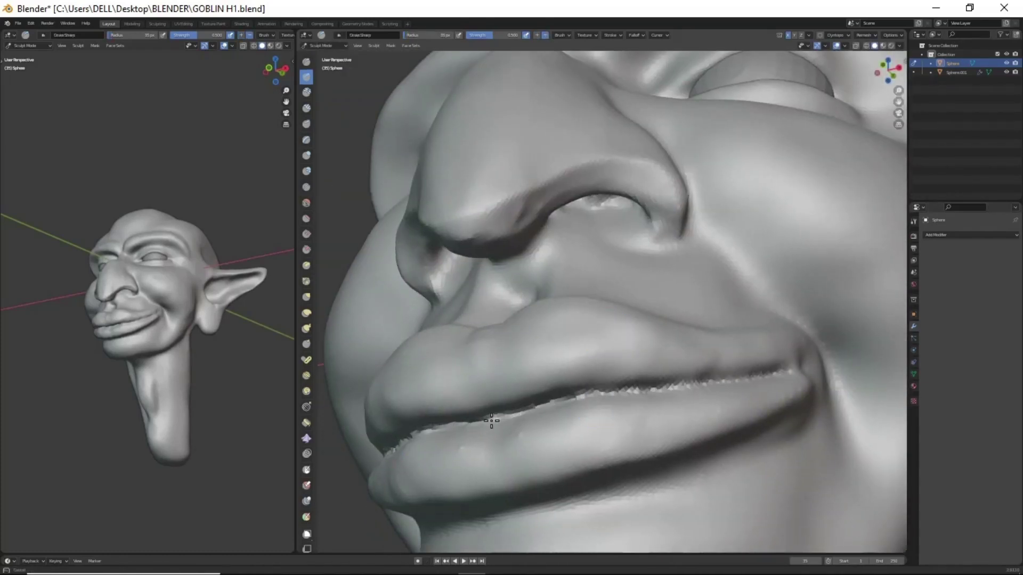
pyautogui.moveTo(491, 421)
pyautogui.mouseDown(button='middle')
pyautogui.moveTo(577, 360)
pyautogui.moveTo(589, 219)
pyautogui.moveTo(605, 342)
pyautogui.moveTo(582, 351)
pyautogui.moveTo(630, 354)
pyautogui.moveTo(649, 274)
pyautogui.moveTo(575, 328)
pyautogui.moveTo(625, 309)
pyautogui.mouseUp(button='middle')
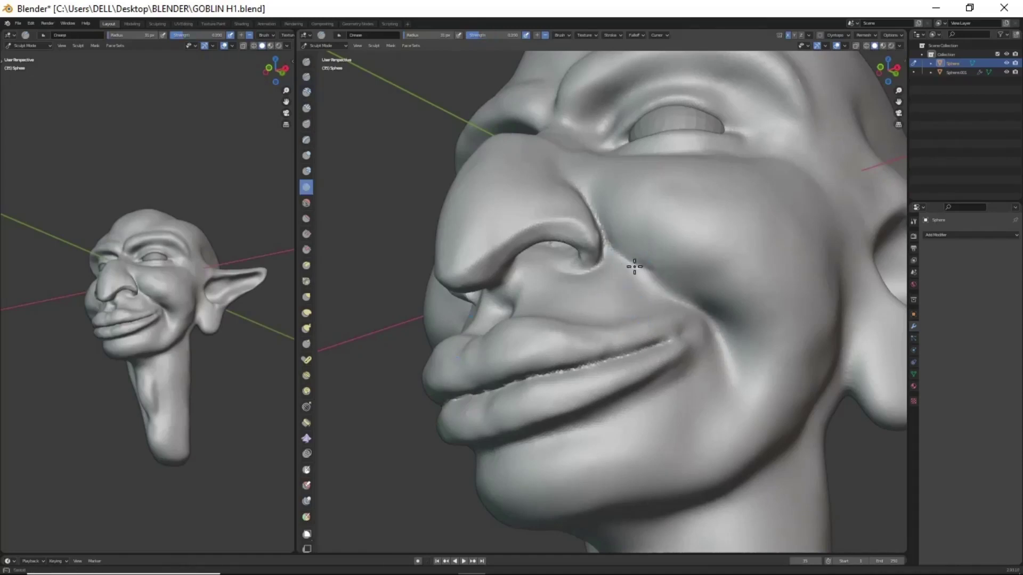
# Step: Deepen the upper eyelid creases on both eyes
pyautogui.moveTo(564, 187); pyautogui.dragTo(623, 230, button='middle')
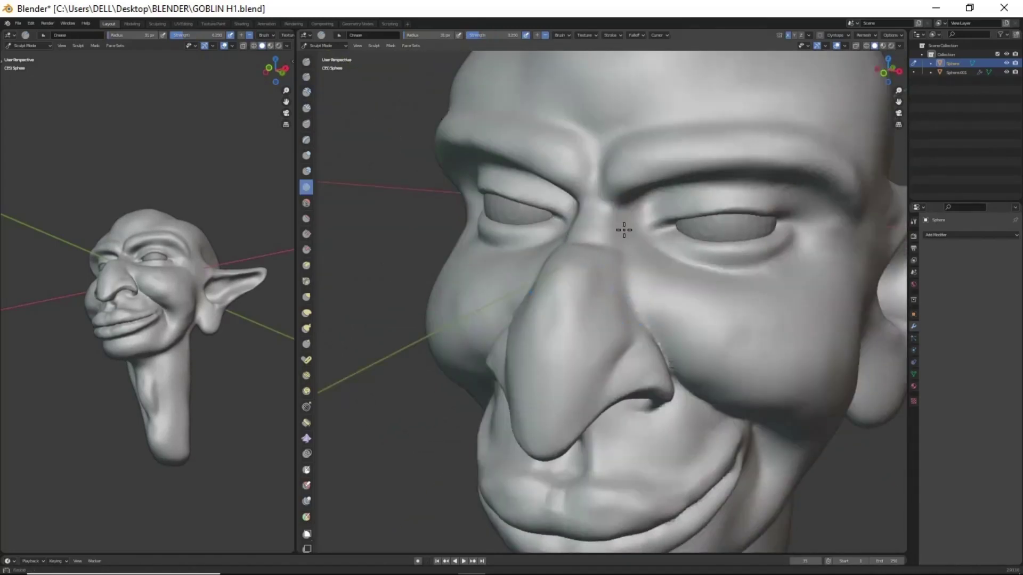
pyautogui.moveTo(594, 400)
pyautogui.mouseDown(button='middle')
pyautogui.moveTo(621, 358)
pyautogui.moveTo(673, 210)
pyautogui.mouseUp(button='middle')
pyautogui.moveTo(712, 260); pyautogui.dragTo(568, 248)
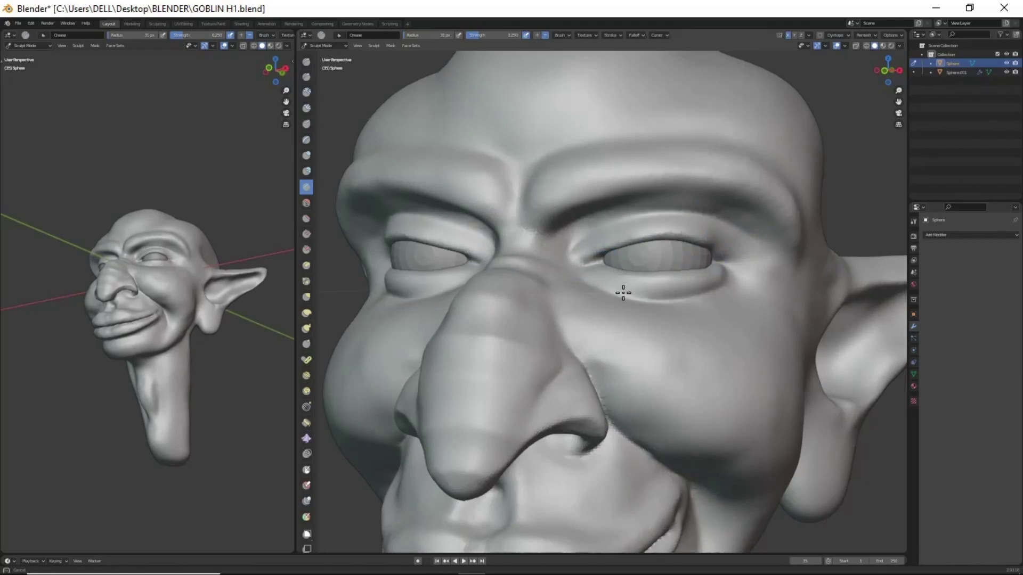
pyautogui.moveTo(681, 295); pyautogui.dragTo(648, 370, button='middle')
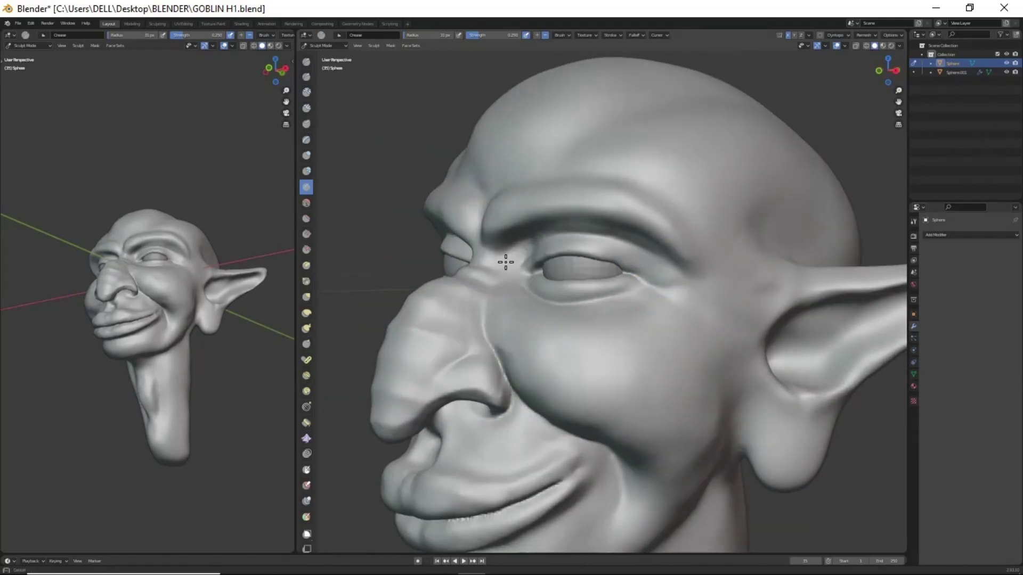
pyautogui.moveTo(505, 262)
pyautogui.mouseDown(button='middle')
pyautogui.moveTo(633, 210)
pyautogui.moveTo(621, 228)
pyautogui.moveTo(655, 263)
pyautogui.moveTo(492, 276)
pyautogui.moveTo(651, 234)
pyautogui.mouseUp(button='middle')
pyautogui.moveTo(592, 250)
pyautogui.mouseDown(button='middle')
pyautogui.moveTo(664, 338)
pyautogui.moveTo(669, 360)
pyautogui.mouseUp(button='middle')
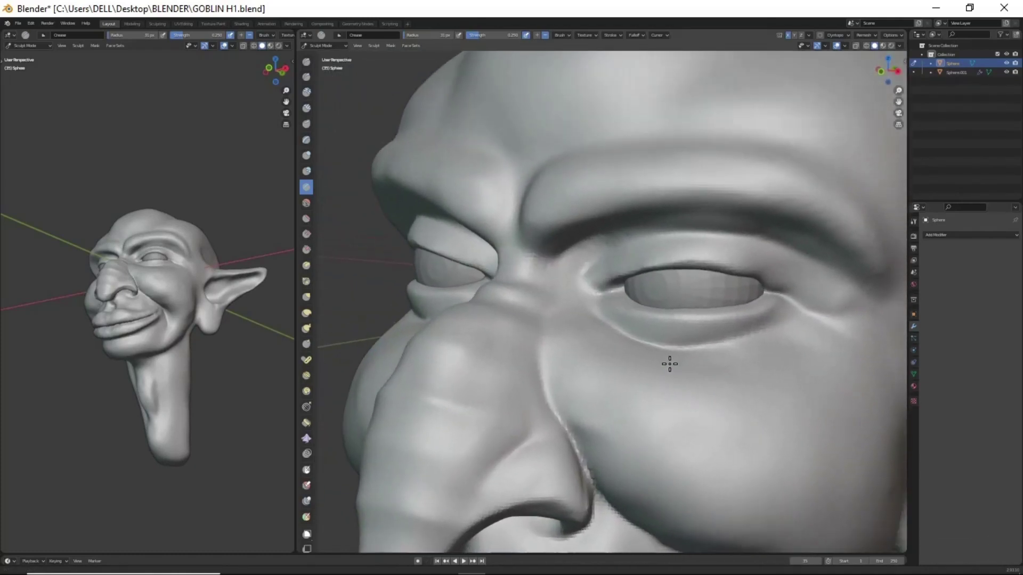
# Step: Review the new creases around the eyes, nose and right cheek from several angles
pyautogui.moveTo(603, 269)
pyautogui.mouseDown(button='middle')
pyautogui.moveTo(678, 297)
pyautogui.moveTo(678, 354)
pyautogui.mouseUp(button='middle')
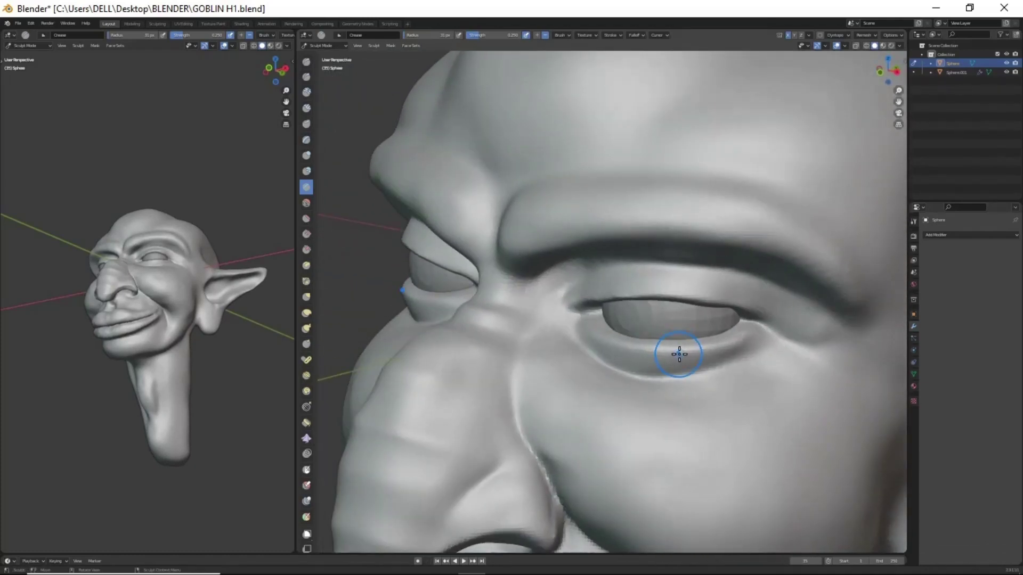
pyautogui.moveTo(612, 292); pyautogui.dragTo(695, 249, button='middle')
pyautogui.moveTo(636, 318)
pyautogui.mouseDown(button='middle')
pyautogui.moveTo(789, 279)
pyautogui.moveTo(772, 307)
pyautogui.mouseUp(button='middle')
pyautogui.moveTo(632, 270)
pyautogui.mouseDown(button='middle')
pyautogui.moveTo(596, 250)
pyautogui.moveTo(692, 201)
pyautogui.mouseUp(button='middle')
pyautogui.moveTo(760, 182)
pyautogui.mouseDown(button='middle')
pyautogui.moveTo(726, 353)
pyautogui.moveTo(692, 280)
pyautogui.mouseUp(button='middle')
pyautogui.moveTo(554, 379); pyautogui.dragTo(576, 300, button='middle')
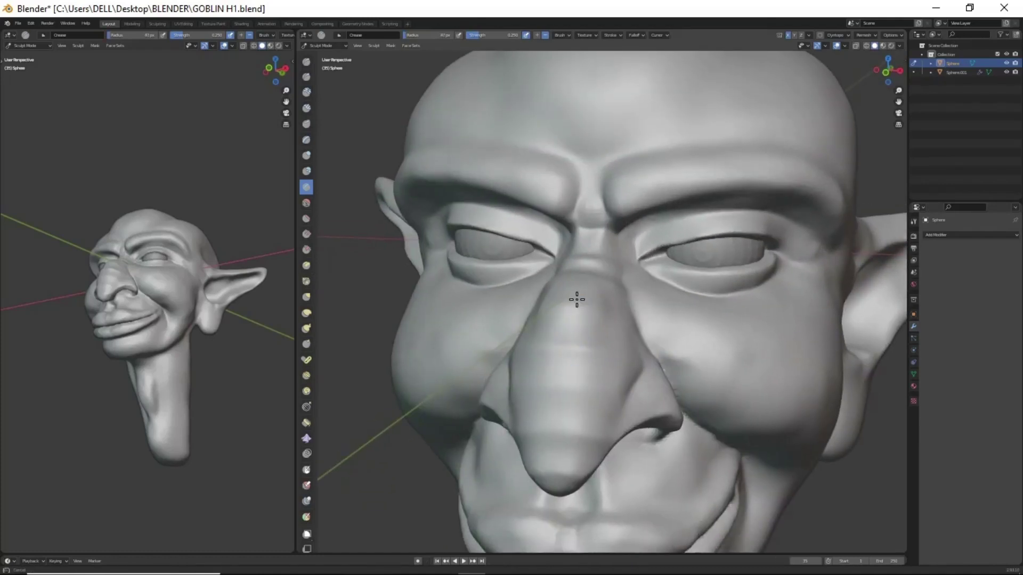
pyautogui.moveTo(579, 452)
pyautogui.mouseDown(button='middle')
pyautogui.moveTo(663, 246)
pyautogui.moveTo(618, 369)
pyautogui.moveTo(614, 324)
pyautogui.moveTo(672, 277)
pyautogui.mouseUp(button='middle')
# Step: Switch to the Crease brush and resize it to about 45px
pyautogui.press('x')
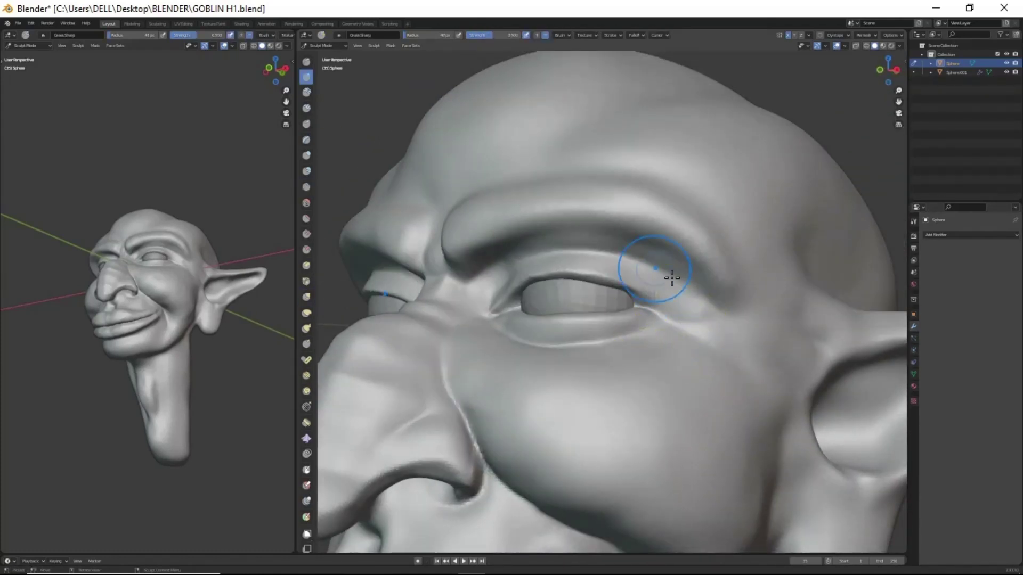
pyautogui.moveTo(758, 331)
pyautogui.mouseDown(button='middle')
pyautogui.moveTo(692, 393)
pyautogui.moveTo(701, 303)
pyautogui.moveTo(555, 318)
pyautogui.moveTo(583, 379)
pyautogui.moveTo(566, 337)
pyautogui.moveTo(634, 231)
pyautogui.moveTo(589, 189)
pyautogui.moveTo(800, 214)
pyautogui.moveTo(713, 251)
pyautogui.moveTo(666, 319)
pyautogui.mouseUp(button='middle')
pyautogui.hotkey('shift', 'c')
pyautogui.scroll(3, 646, 404)
pyautogui.press('f')
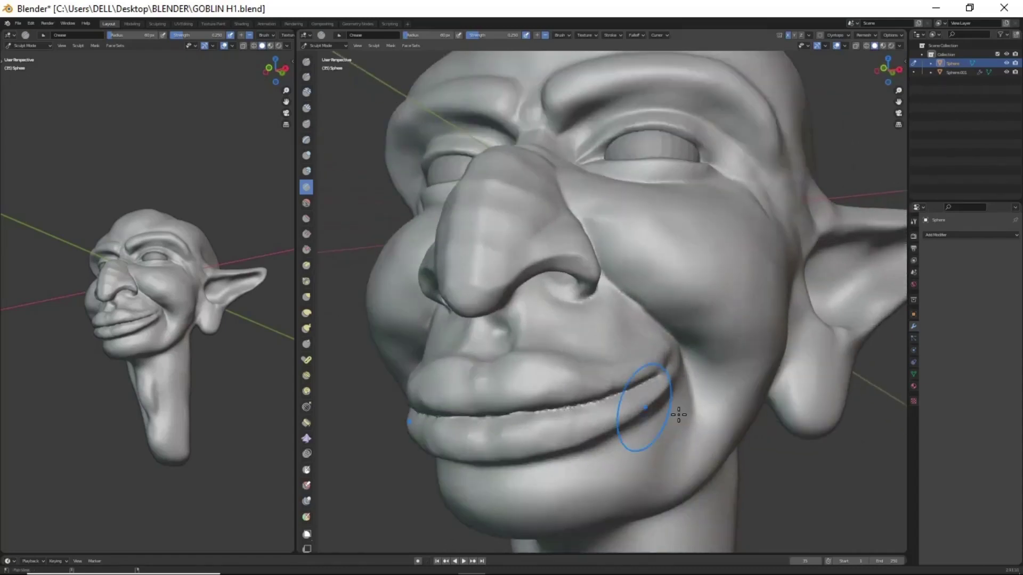
pyautogui.click(656, 399)
pyautogui.moveTo(656, 399)
pyautogui.mouseDown(button='middle')
pyautogui.moveTo(609, 345)
pyautogui.moveTo(644, 279)
pyautogui.mouseUp(button='middle')
pyautogui.scroll(2, 616, 339)
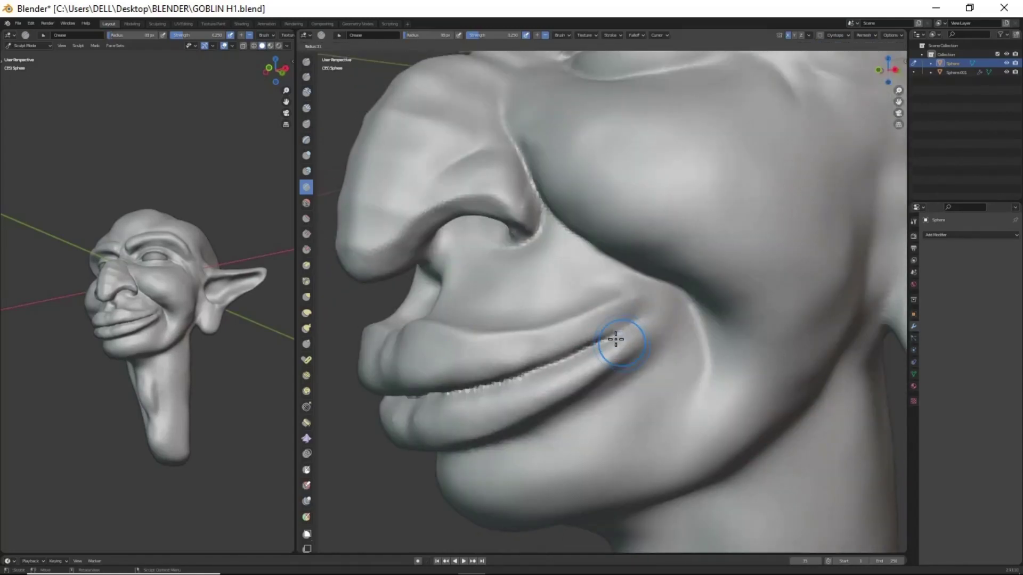
# Step: Deepen the creases at the corners of the grin
pyautogui.moveTo(451, 395); pyautogui.dragTo(630, 360, button='middle')
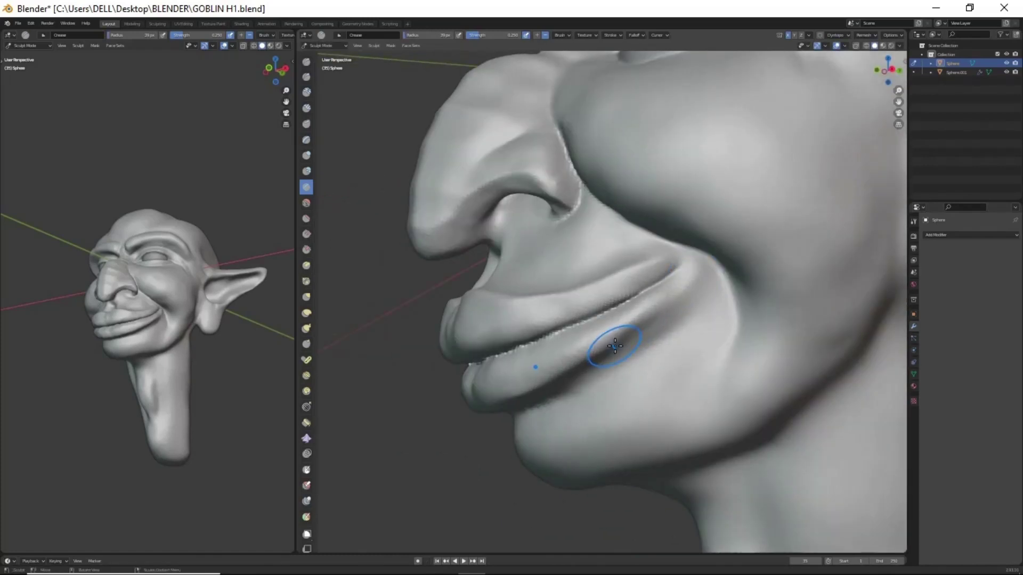
pyautogui.scroll(2, 612, 347)
pyautogui.scroll(-3, 666, 258)
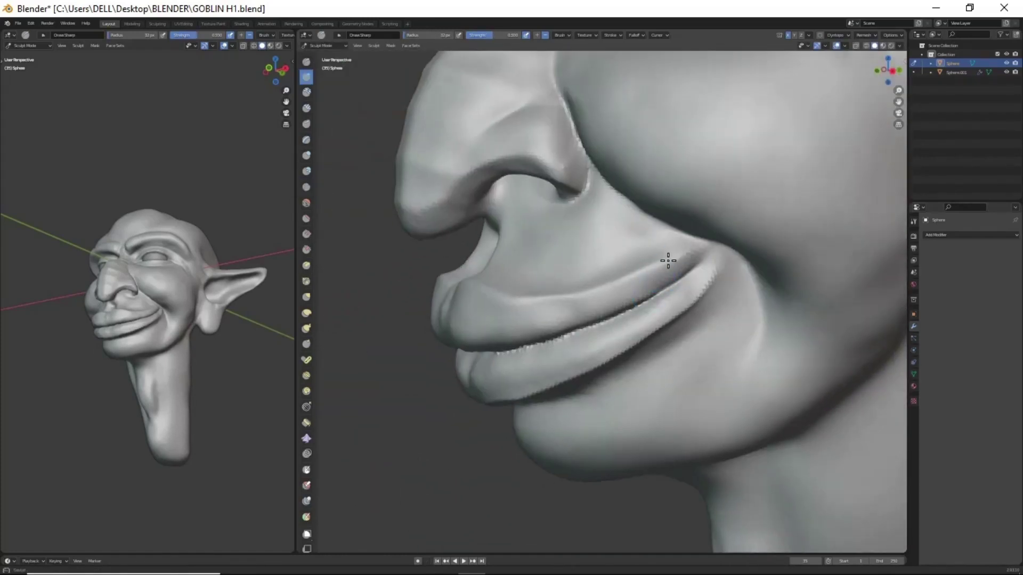
pyautogui.moveTo(666, 257)
pyautogui.mouseDown(button='middle')
pyautogui.moveTo(658, 402)
pyautogui.moveTo(623, 401)
pyautogui.mouseUp(button='middle')
pyautogui.press('g')
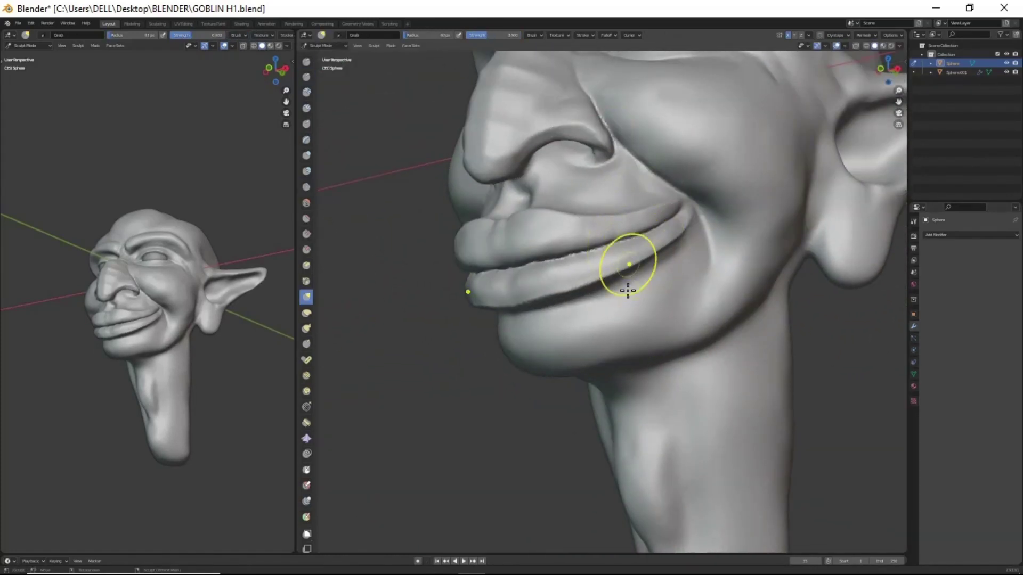
pyautogui.moveTo(627, 269)
pyautogui.mouseDown(button='middle')
pyautogui.moveTo(593, 372)
pyautogui.moveTo(593, 297)
pyautogui.moveTo(676, 434)
pyautogui.mouseUp(button='middle')
pyautogui.scroll(3, 589, 326)
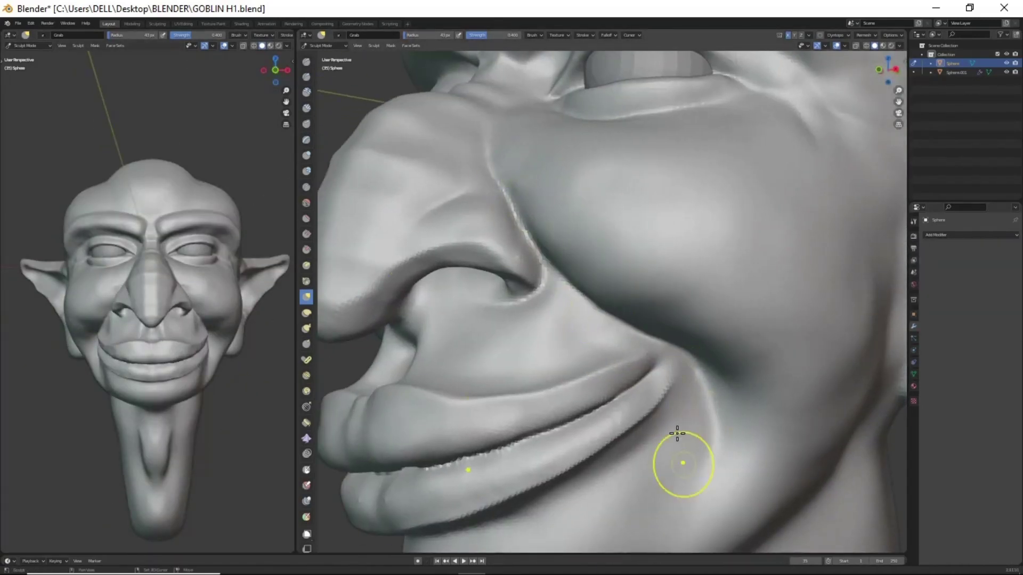
# Step: Orbit below and around the head to check the mouth corners
pyautogui.scroll(-1, 667, 379)
pyautogui.scroll(-2, 668, 379)
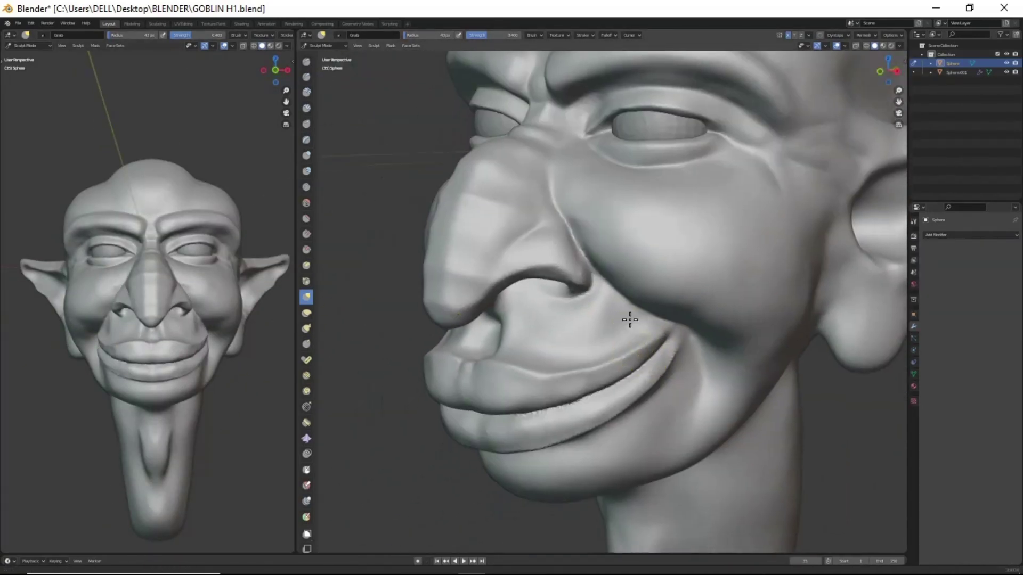
pyautogui.moveTo(630, 317); pyautogui.dragTo(701, 268, button='middle')
pyautogui.moveTo(638, 299); pyautogui.dragTo(682, 281, button='middle')
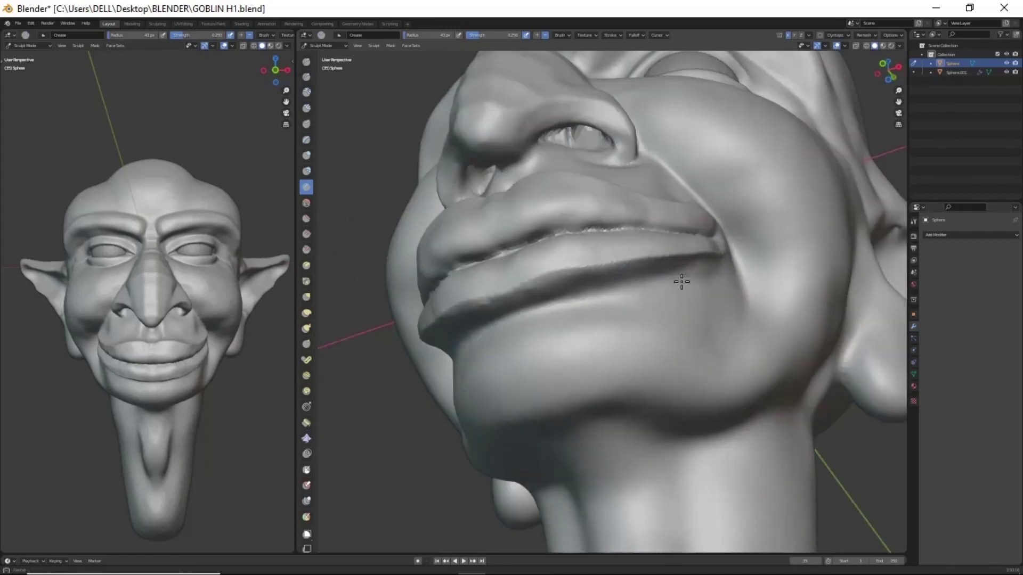
pyautogui.moveTo(489, 294)
pyautogui.mouseDown(button='middle')
pyautogui.moveTo(542, 338)
pyautogui.moveTo(659, 254)
pyautogui.moveTo(623, 389)
pyautogui.moveTo(639, 354)
pyautogui.mouseUp(button='middle')
pyautogui.moveTo(544, 355)
pyautogui.mouseDown(button='middle')
pyautogui.moveTo(627, 342)
pyautogui.moveTo(676, 212)
pyautogui.mouseUp(button='middle')
# Step: Pull the brow ridge into a heavier shape with the Grab brush
pyautogui.press('g')
pyautogui.moveTo(603, 205); pyautogui.dragTo(529, 210)
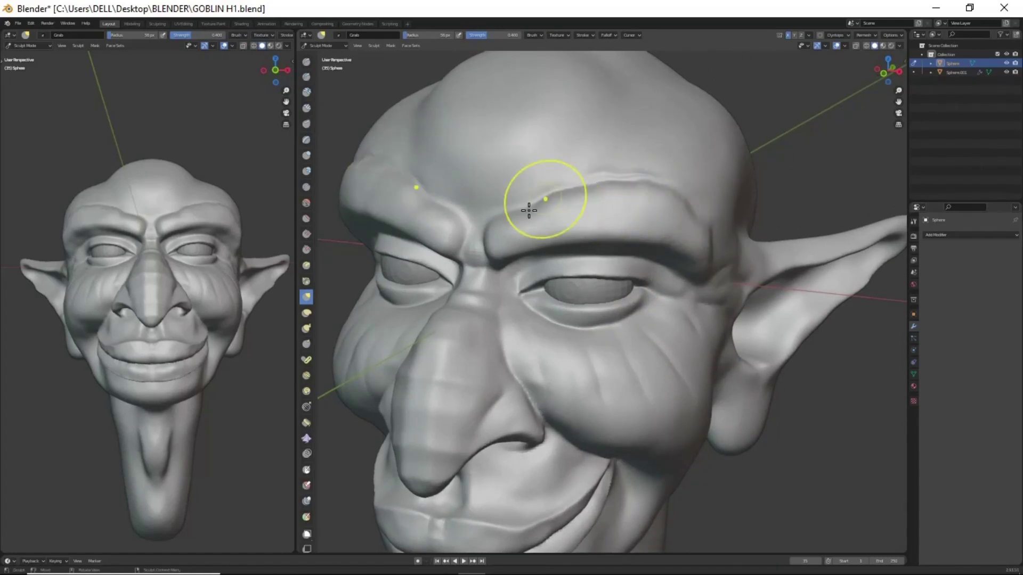
pyautogui.moveTo(620, 171); pyautogui.dragTo(662, 235, button='middle')
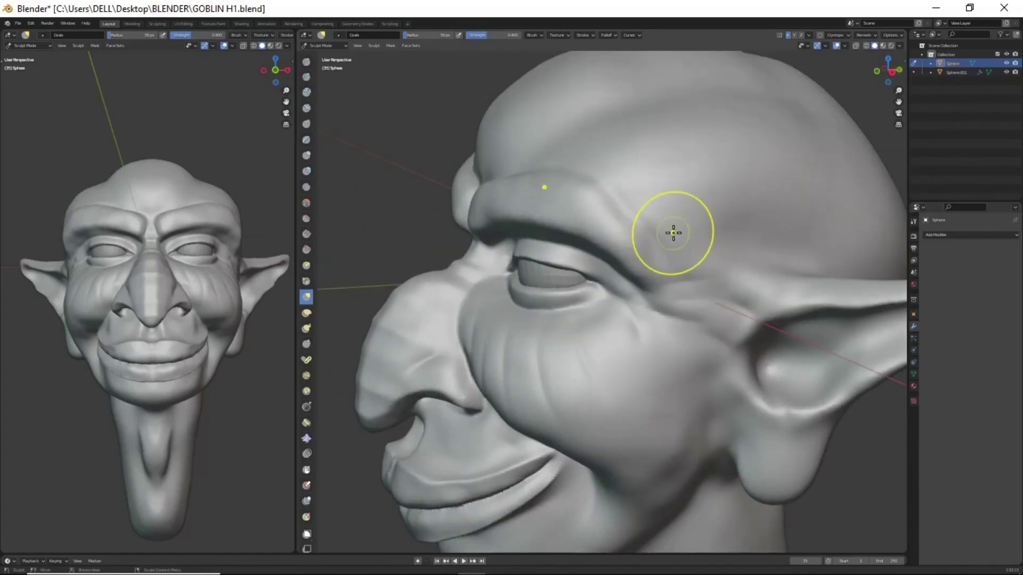
pyautogui.moveTo(662, 261); pyautogui.dragTo(639, 241, button='middle')
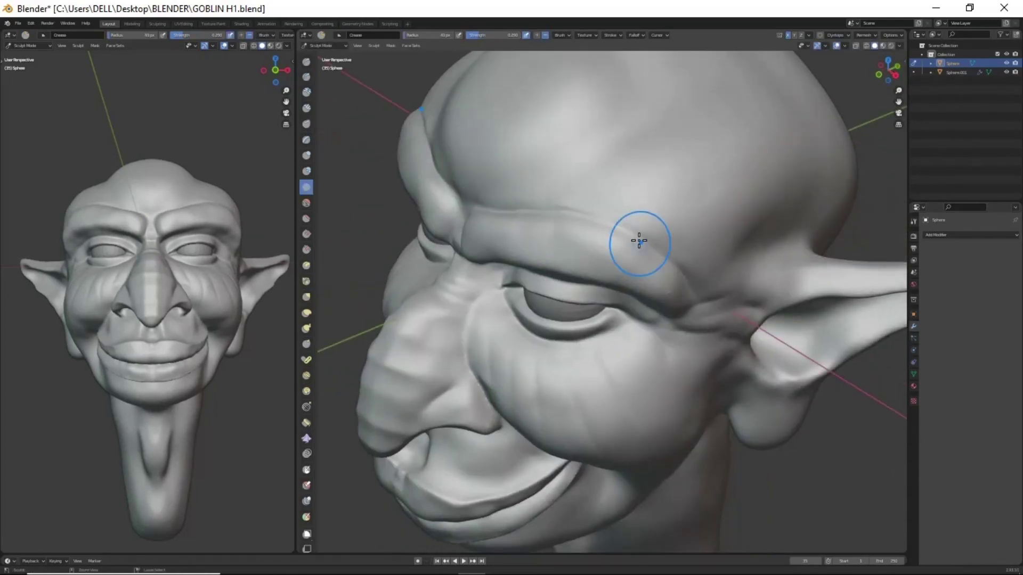
pyautogui.moveTo(546, 285)
pyautogui.mouseDown(button='middle')
pyautogui.moveTo(593, 221)
pyautogui.moveTo(611, 336)
pyautogui.mouseUp(button='middle')
pyautogui.press('g')
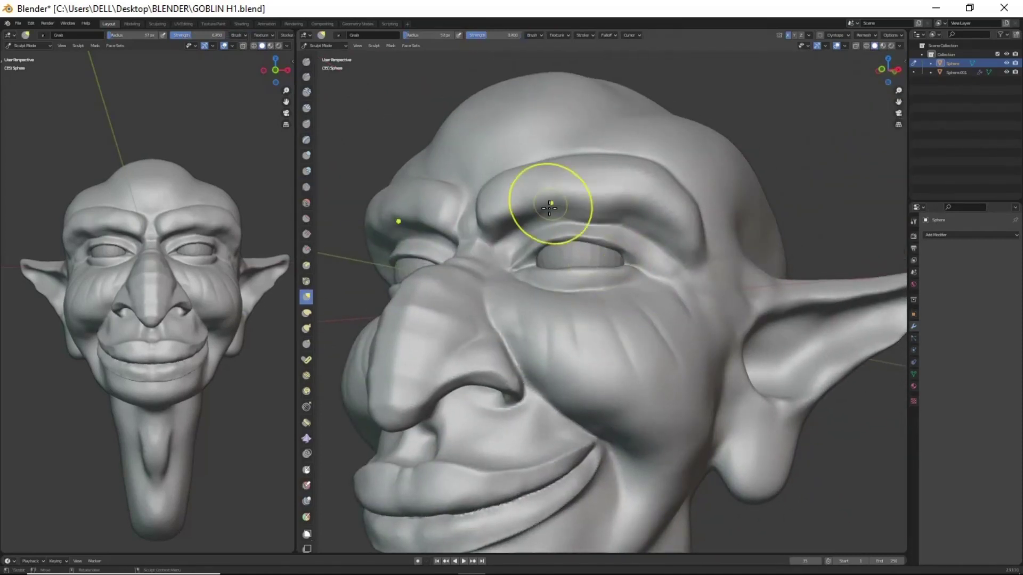
pyautogui.moveTo(664, 236)
pyautogui.mouseDown(button='middle')
pyautogui.moveTo(650, 343)
pyautogui.moveTo(598, 274)
pyautogui.moveTo(598, 333)
pyautogui.moveTo(603, 327)
pyautogui.mouseUp(button='middle')
# Step: In Object Mode, add a cylinder and rotate it 90° on X
pyautogui.hotkey('ctrl', 'Tab')
pyautogui.click(582, 279)
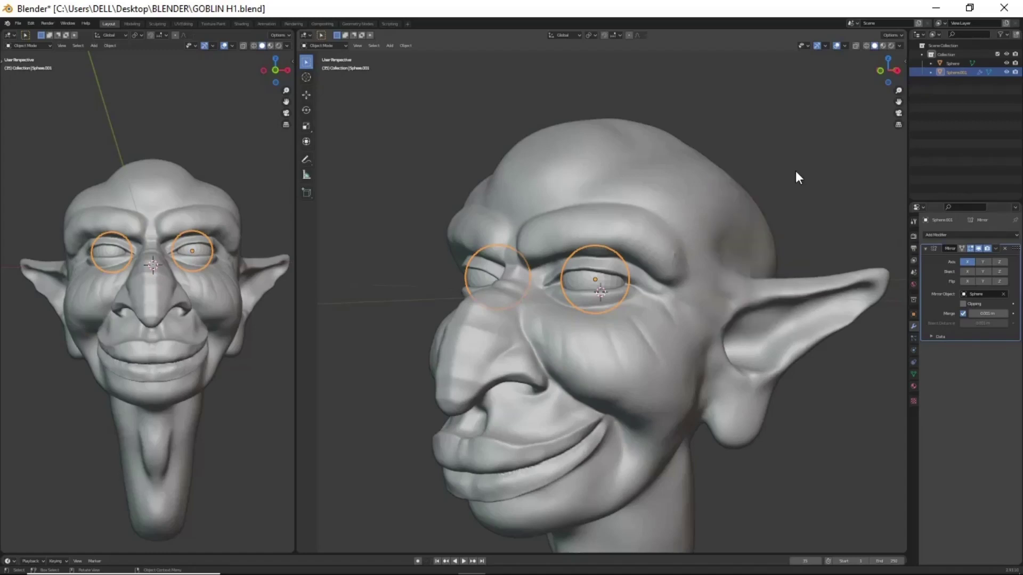
pyautogui.moveTo(798, 176); pyautogui.dragTo(622, 334, button='middle')
pyautogui.hotkey('shift', 'a')
pyautogui.click(673, 405)
pyautogui.press('r')
pyautogui.press('x')
pyautogui.press('9')
pyautogui.press('0')
pyautogui.press('Return')
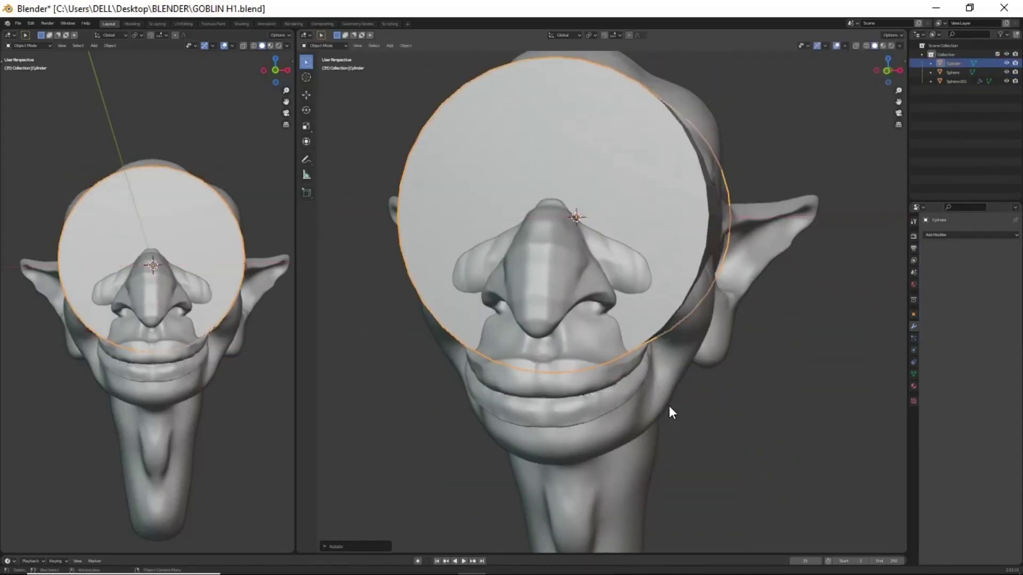
# Step: Scale the cylinder down and move it lower toward the earlobe
pyautogui.moveTo(670, 411); pyautogui.dragTo(593, 456, button='middle')
pyautogui.press('s')
pyautogui.click(684, 282)
pyautogui.press('g')
pyautogui.click(698, 441)
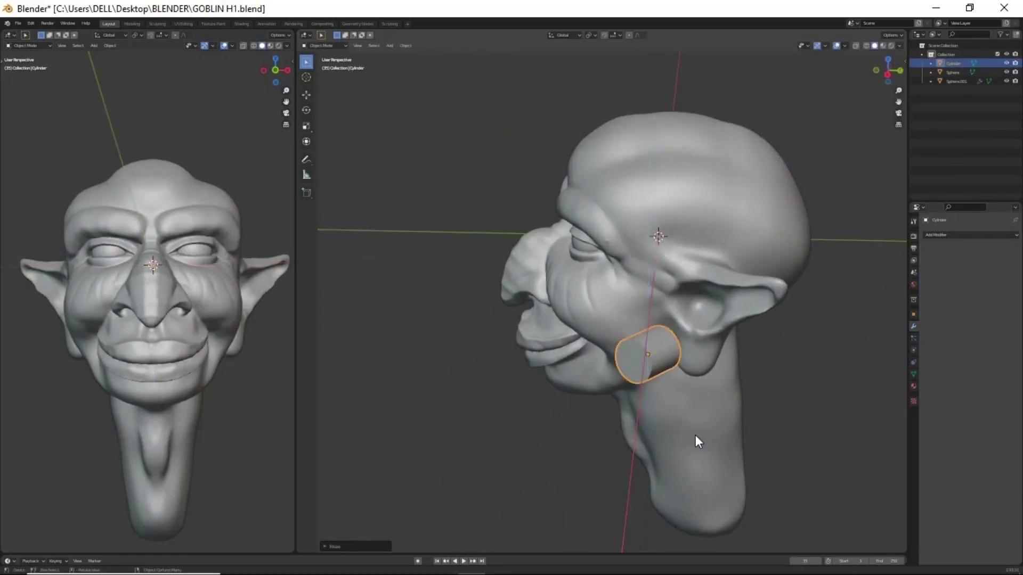
pyautogui.moveTo(695, 435)
pyautogui.mouseDown(button='middle')
pyautogui.moveTo(632, 413)
pyautogui.moveTo(674, 445)
pyautogui.moveTo(605, 404)
pyautogui.mouseUp(button='middle')
pyautogui.press('g')
pyautogui.press('z')
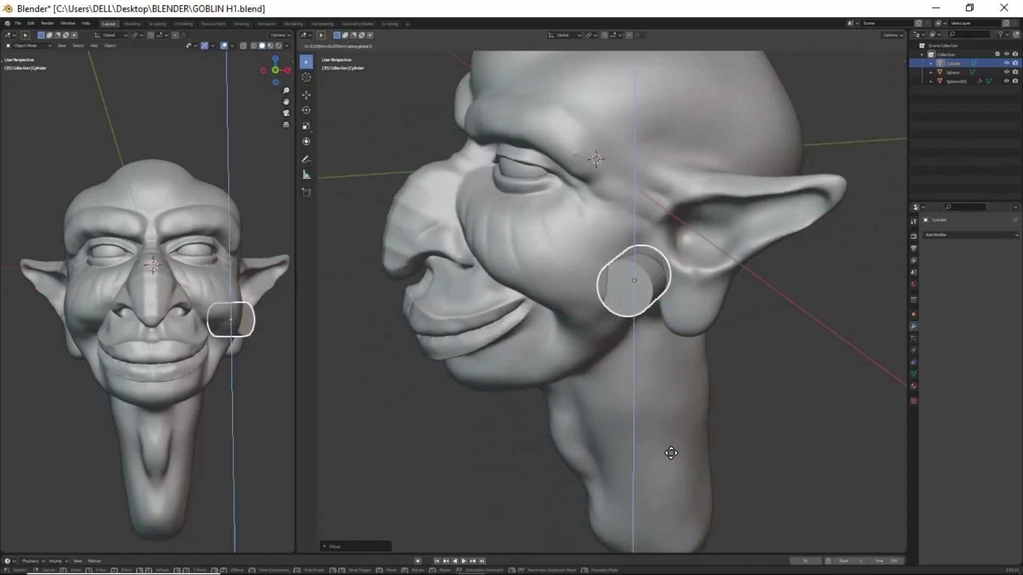
pyautogui.click(678, 442)
# Step: Resize the cylinder and slide it along X into the earlobe
pyautogui.press('s')
pyautogui.moveTo(707, 439)
pyautogui.mouseDown(button='middle')
pyautogui.moveTo(651, 452)
pyautogui.moveTo(707, 399)
pyautogui.moveTo(692, 334)
pyautogui.mouseUp(button='middle')
pyautogui.press('g')
pyautogui.press('x')
pyautogui.click(705, 446)
pyautogui.scroll(3, 692, 334)
pyautogui.press('Tab')
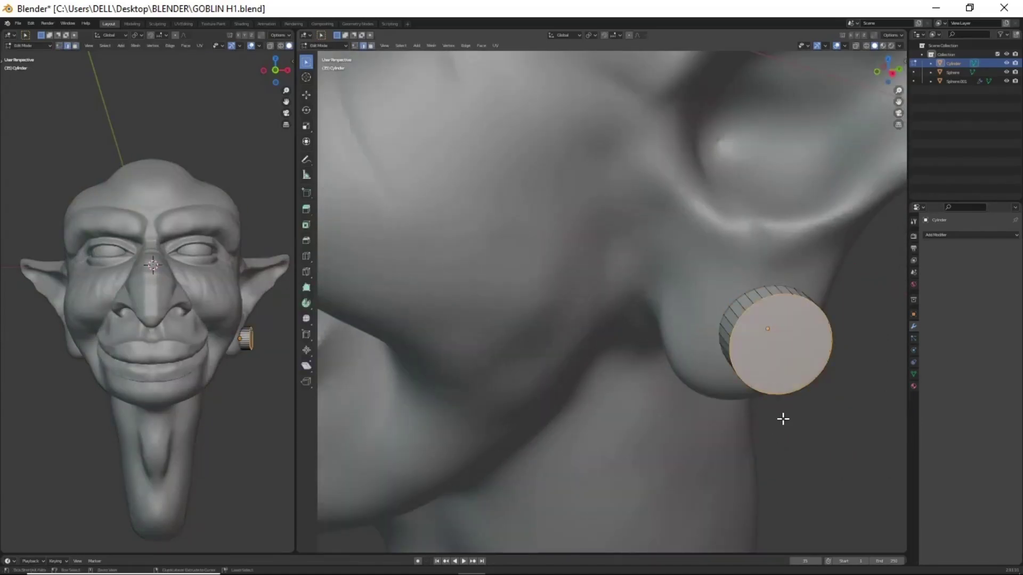
pyautogui.press('a')
pyautogui.press('Tab')
# Step: Give the cylinder a Mirror modifier, then put the head back in Sculpt Mode
pyautogui.rightClick(849, 398)
pyautogui.moveTo(849, 398); pyautogui.dragTo(758, 408, button='middle')
pyautogui.click(969, 234)
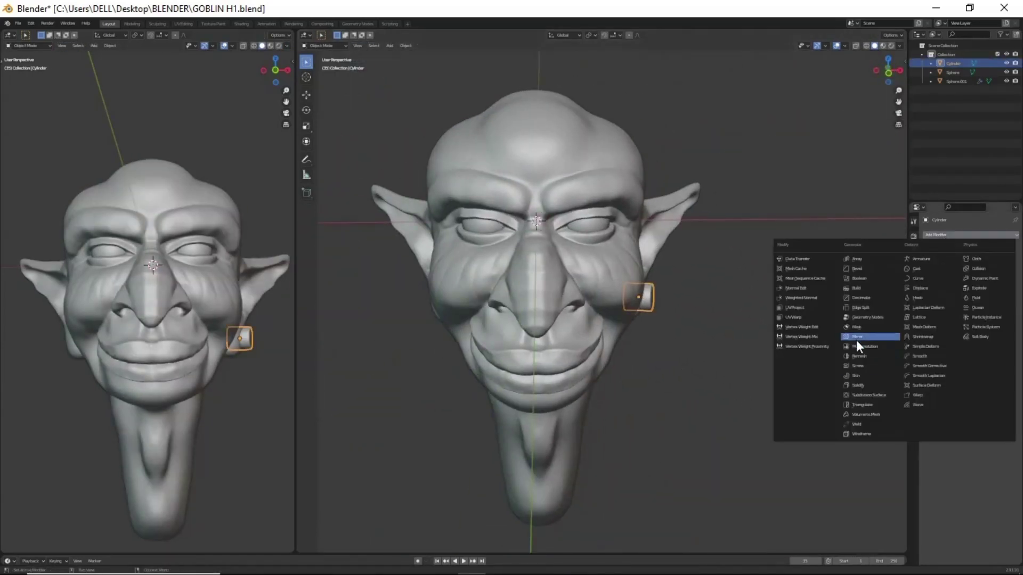
pyautogui.click(854, 339)
pyautogui.scroll(3, 701, 346)
pyautogui.scroll(2, 602, 376)
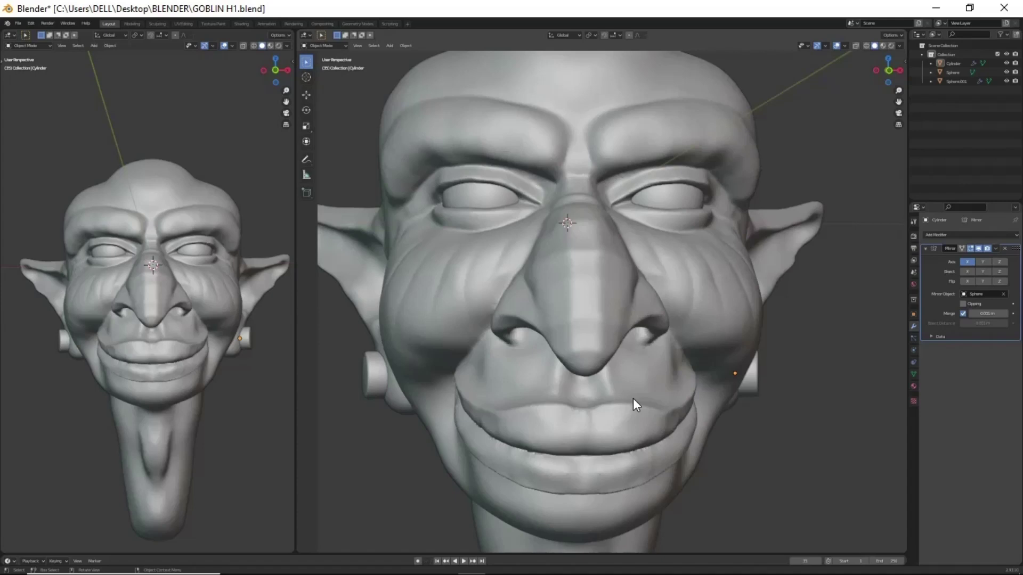
pyautogui.moveTo(633, 398); pyautogui.dragTo(711, 347, button='middle')
pyautogui.click(673, 313)
pyautogui.hotkey('ctrl', 'Tab')
pyautogui.click(682, 359)
# Step: Pull the chin into a new shape with the Grab brush
pyautogui.moveTo(589, 452); pyautogui.dragTo(598, 290, button='middle')
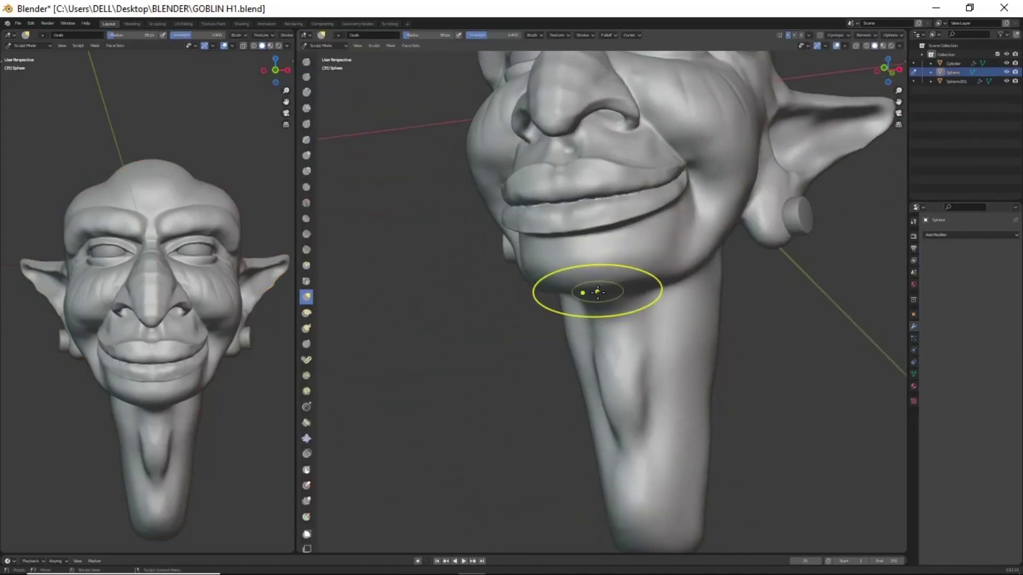
pyautogui.moveTo(599, 290); pyautogui.dragTo(605, 297)
pyautogui.moveTo(605, 297)
pyautogui.mouseDown(button='middle')
pyautogui.moveTo(589, 337)
pyautogui.moveTo(659, 137)
pyautogui.mouseUp(button='middle')
pyautogui.hotkey('shift', 'c')
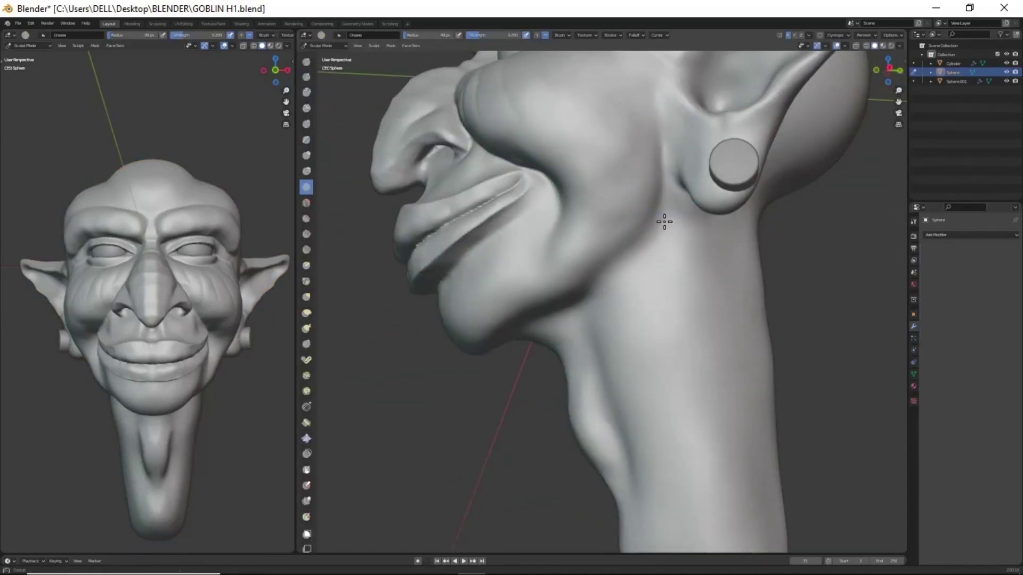
pyautogui.moveTo(598, 290); pyautogui.dragTo(690, 397, button='middle')
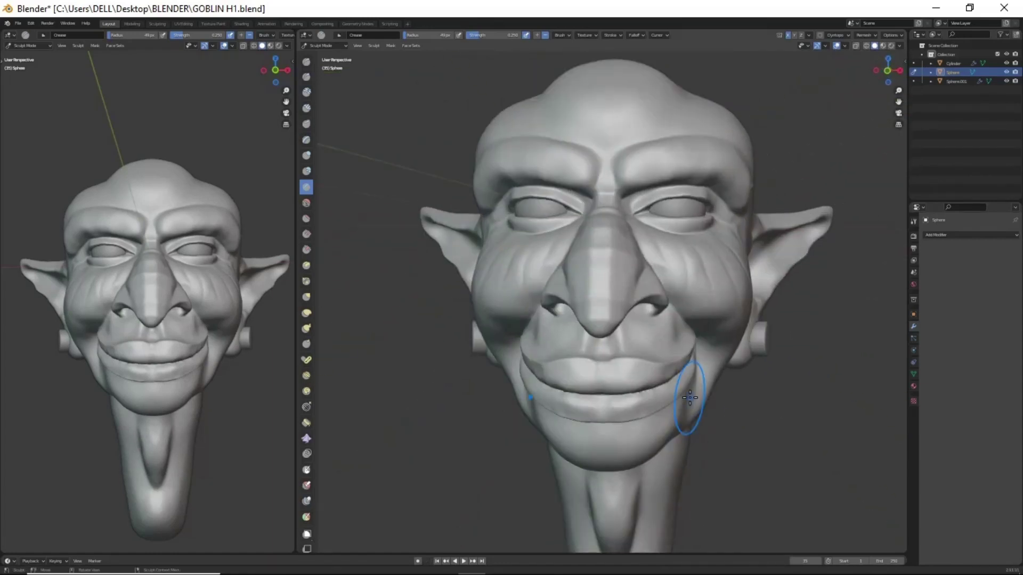
pyautogui.moveTo(629, 321)
pyautogui.mouseDown(button='middle')
pyautogui.moveTo(553, 369)
pyautogui.moveTo(674, 400)
pyautogui.mouseUp(button='middle')
# Step: Toggle to Object Mode and back into Sculpt Mode, facing the mouth
pyautogui.hotkey('ctrl', 'Tab')
pyautogui.click(653, 404)
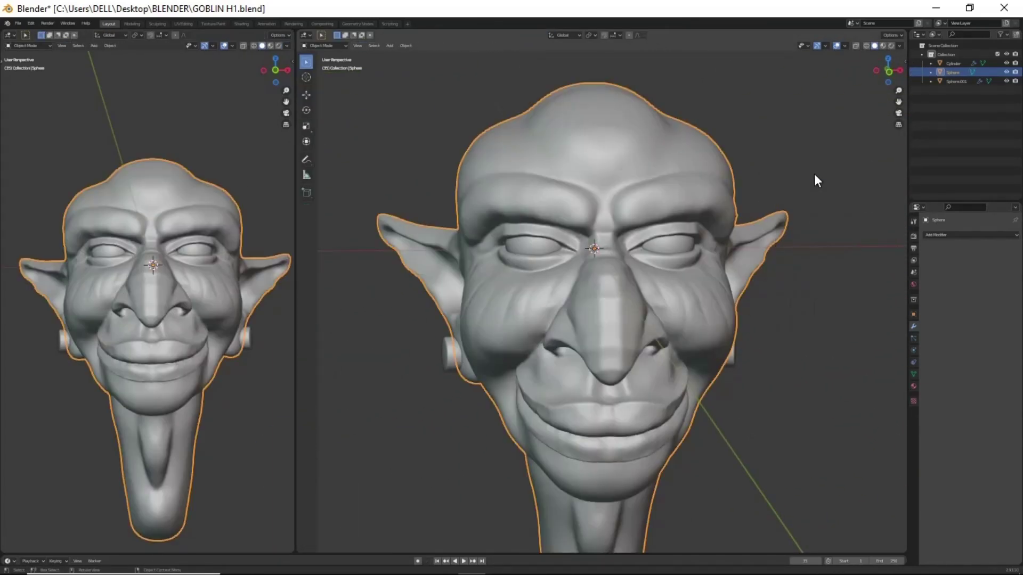
pyautogui.moveTo(814, 174); pyautogui.dragTo(650, 386, button='middle')
pyautogui.hotkey('ctrl', 'Tab')
pyautogui.moveTo(799, 338)
pyautogui.mouseDown(button='middle')
pyautogui.moveTo(640, 373)
pyautogui.moveTo(541, 440)
pyautogui.moveTo(693, 291)
pyautogui.moveTo(464, 317)
pyautogui.mouseUp(button='middle')
pyautogui.scroll(3, 639, 373)
# Step: Detail the ear with the Draw brush from side and close-up views
pyautogui.press('x')
pyautogui.scroll(-2, 533, 317)
pyautogui.moveTo(533, 317); pyautogui.dragTo(680, 231, button='middle')
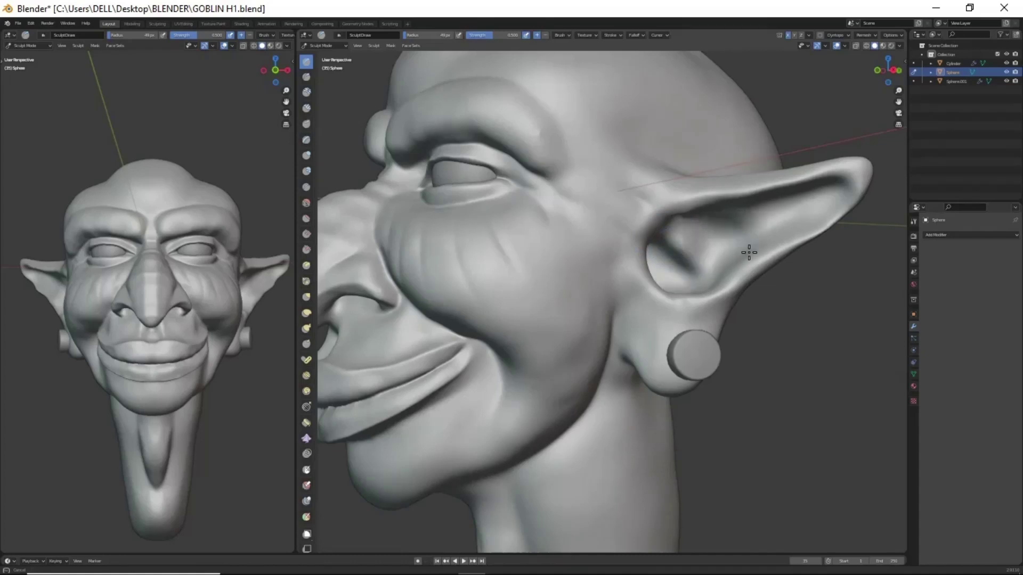
pyautogui.moveTo(749, 252)
pyautogui.mouseDown(button='middle')
pyautogui.moveTo(532, 256)
pyautogui.moveTo(628, 267)
pyautogui.moveTo(693, 223)
pyautogui.moveTo(674, 196)
pyautogui.mouseUp(button='middle')
pyautogui.scroll(3, 628, 267)
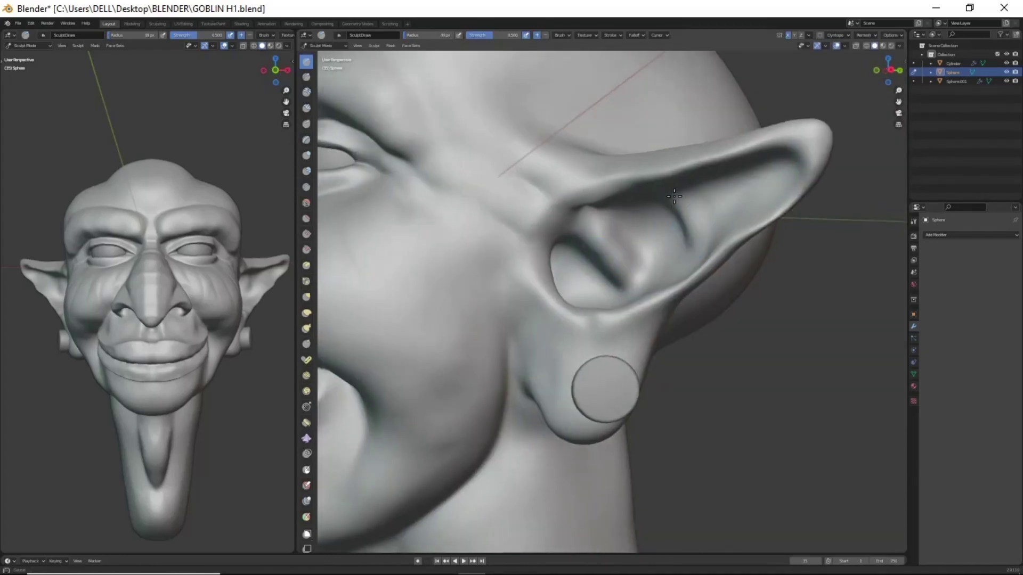
pyautogui.scroll(-2, 674, 196)
pyautogui.scroll(-2, 669, 274)
pyautogui.moveTo(669, 274)
pyautogui.mouseDown(button='middle')
pyautogui.moveTo(532, 372)
pyautogui.moveTo(498, 418)
pyautogui.moveTo(605, 434)
pyautogui.moveTo(581, 367)
pyautogui.moveTo(590, 339)
pyautogui.moveTo(583, 288)
pyautogui.mouseUp(button='middle')
# Step: Wrap the earlobes snugly around the plugs and touch up around the nose
pyautogui.scroll(2, 598, 392)
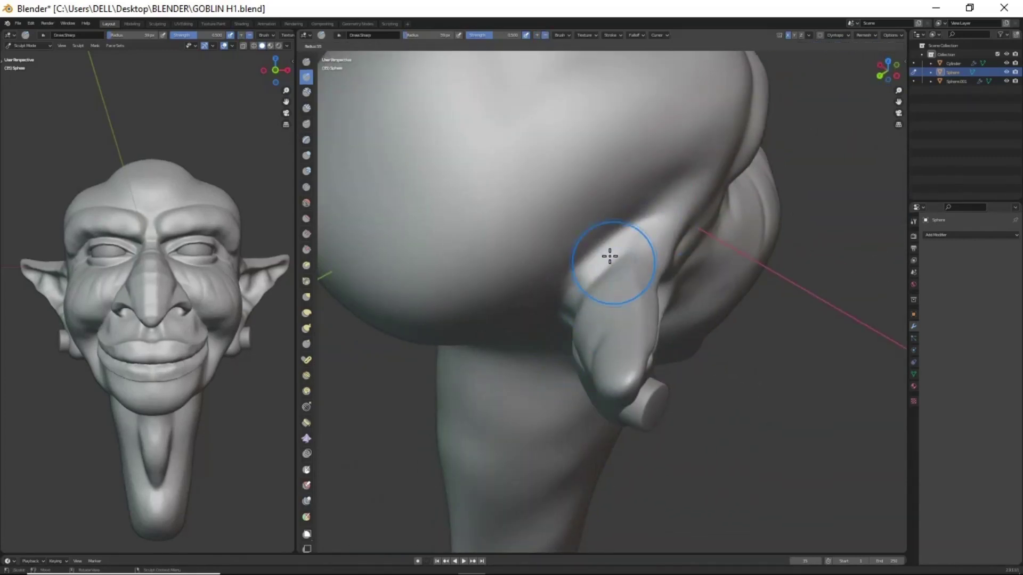
pyautogui.moveTo(609, 256)
pyautogui.mouseDown(button='middle')
pyautogui.moveTo(635, 221)
pyautogui.moveTo(596, 251)
pyautogui.mouseUp(button='middle')
pyautogui.moveTo(603, 367); pyautogui.dragTo(628, 235, button='middle')
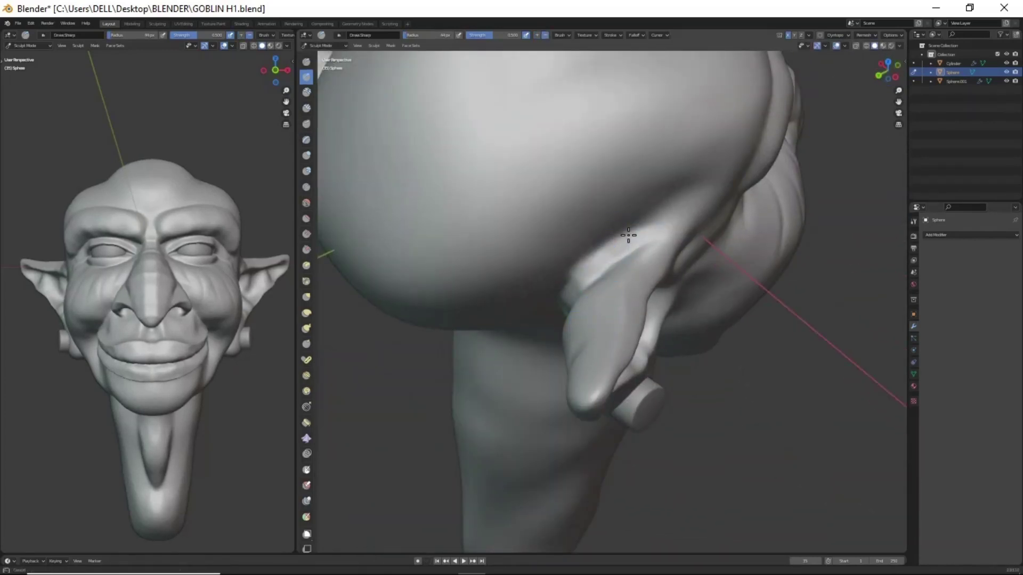
pyautogui.moveTo(588, 339)
pyautogui.mouseDown(button='middle')
pyautogui.moveTo(616, 296)
pyautogui.moveTo(655, 369)
pyautogui.moveTo(596, 410)
pyautogui.moveTo(712, 418)
pyautogui.moveTo(623, 449)
pyautogui.moveTo(685, 458)
pyautogui.moveTo(687, 429)
pyautogui.moveTo(586, 405)
pyautogui.moveTo(388, 430)
pyautogui.moveTo(602, 362)
pyautogui.moveTo(533, 362)
pyautogui.moveTo(538, 347)
pyautogui.moveTo(600, 348)
pyautogui.mouseUp(button='middle')
pyautogui.scroll(3, 592, 418)
pyautogui.scroll(-3, 623, 449)
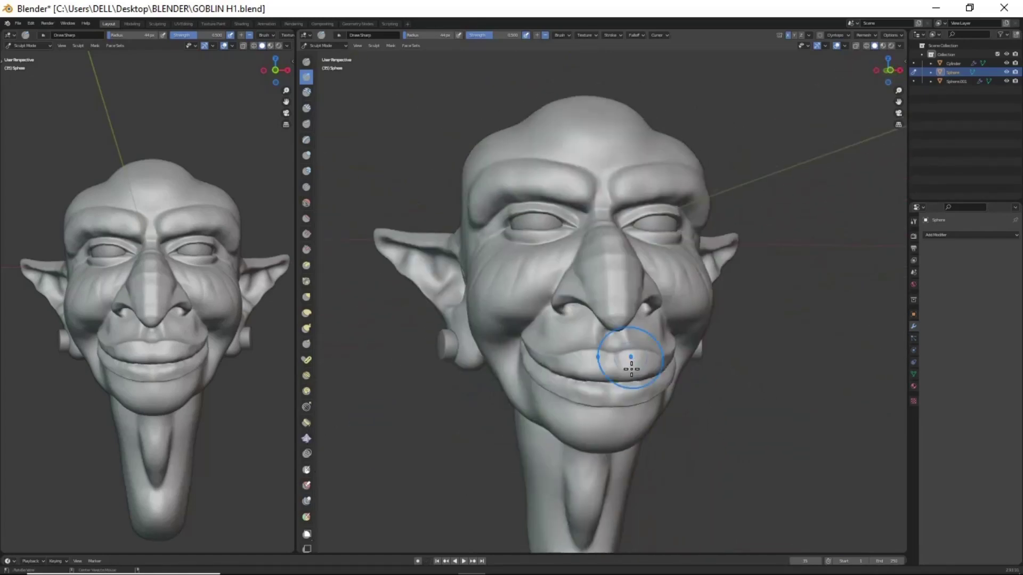
pyautogui.scroll(3, 631, 365)
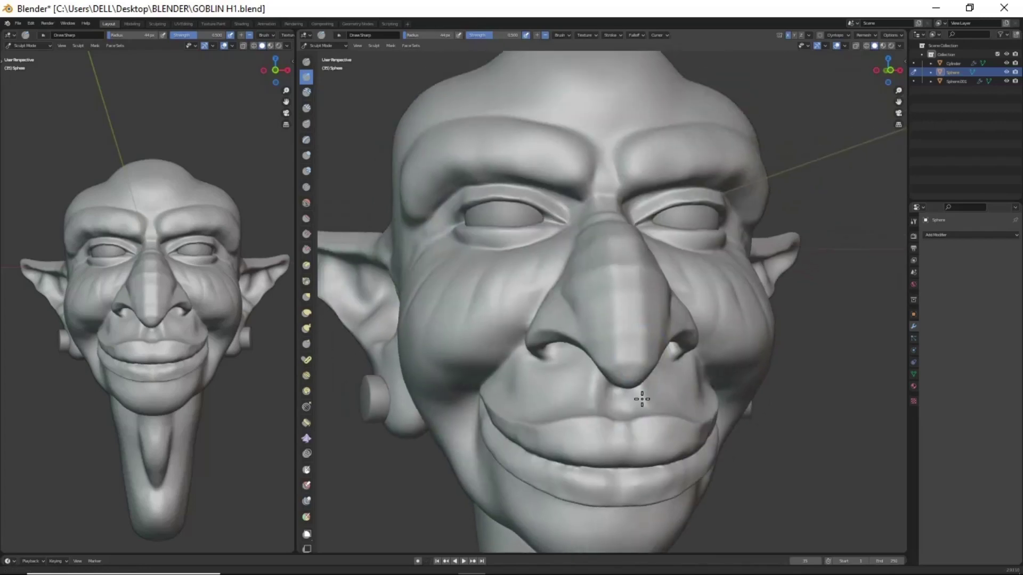
pyautogui.scroll(2, 598, 368)
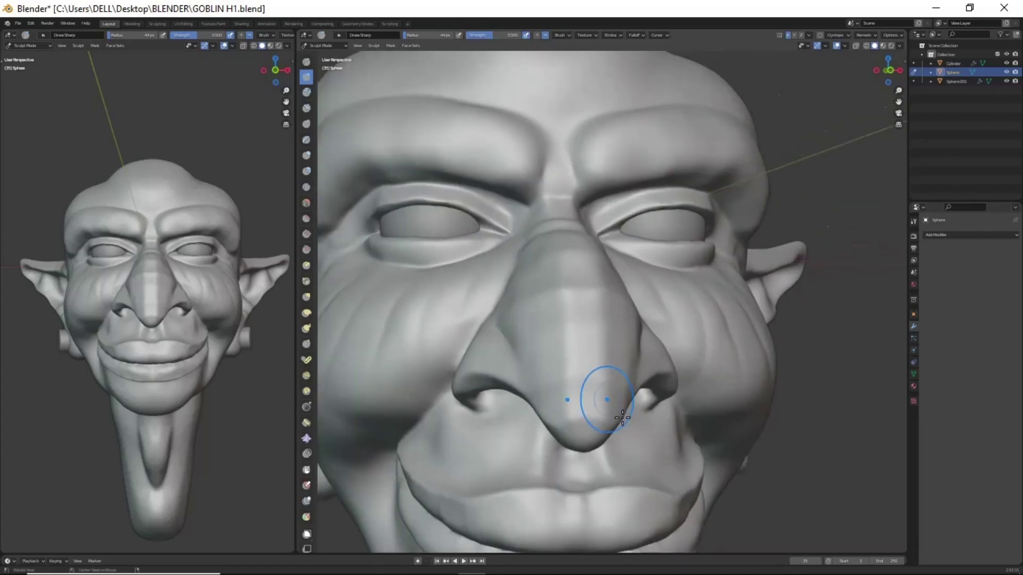